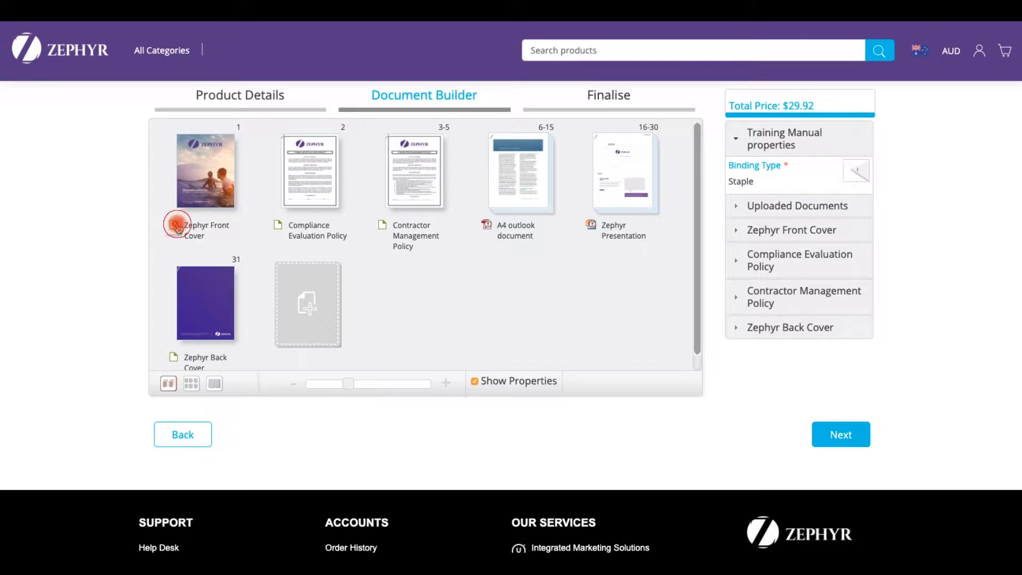
# In the Zephyr Front Cover properties, set the heading to "Safety and induction training manual" and the sub-heading to "Version 1.3".
pyautogui.click(177, 227)
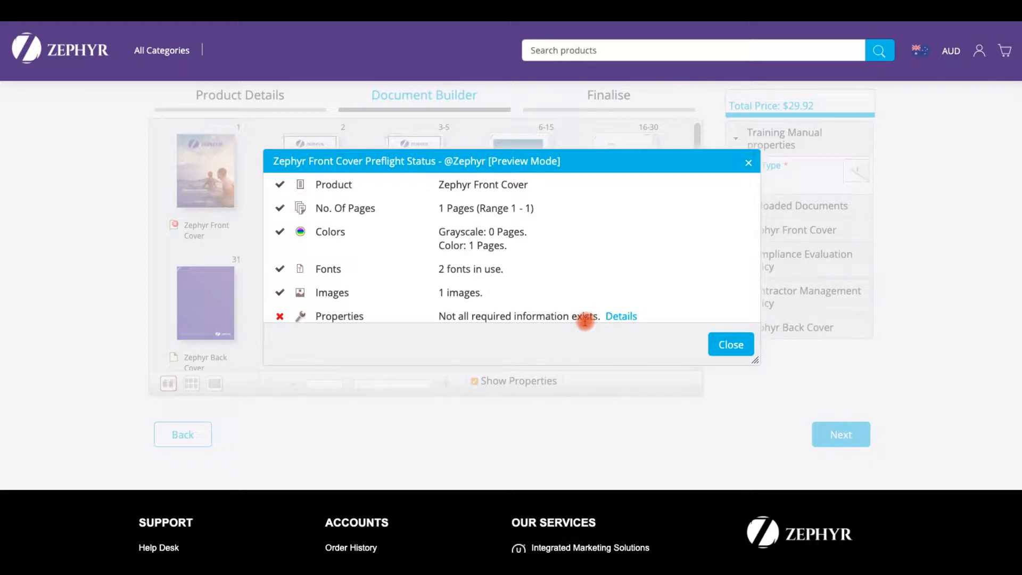
pyautogui.click(622, 318)
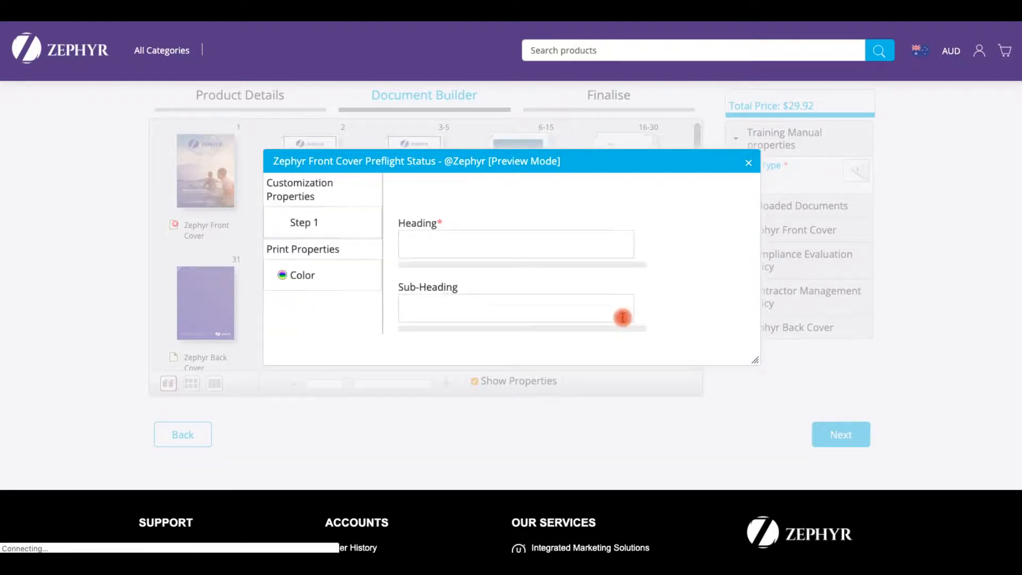
pyautogui.click(484, 240)
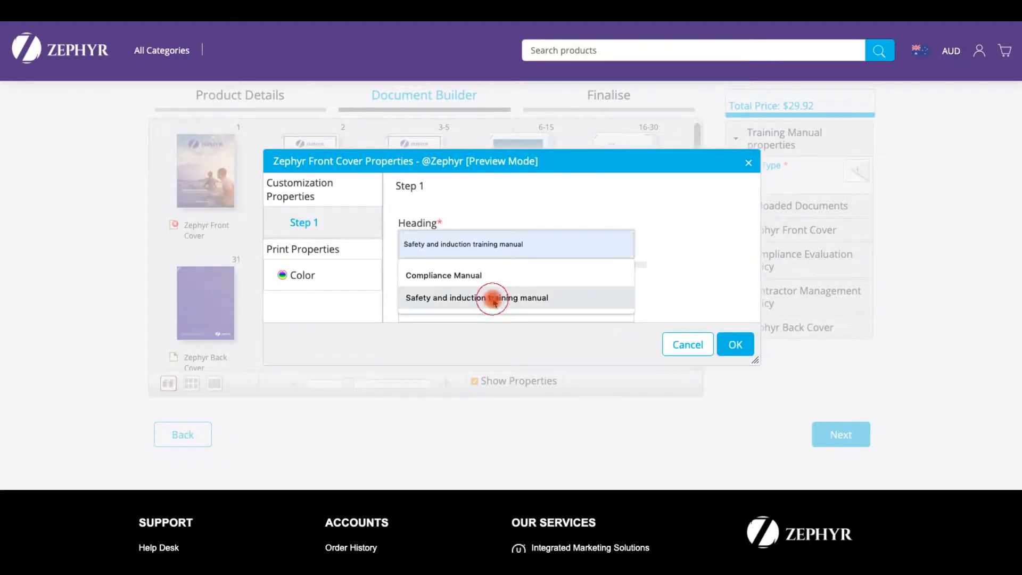
pyautogui.click(493, 300)
pyautogui.click(498, 304)
pyautogui.click(458, 361)
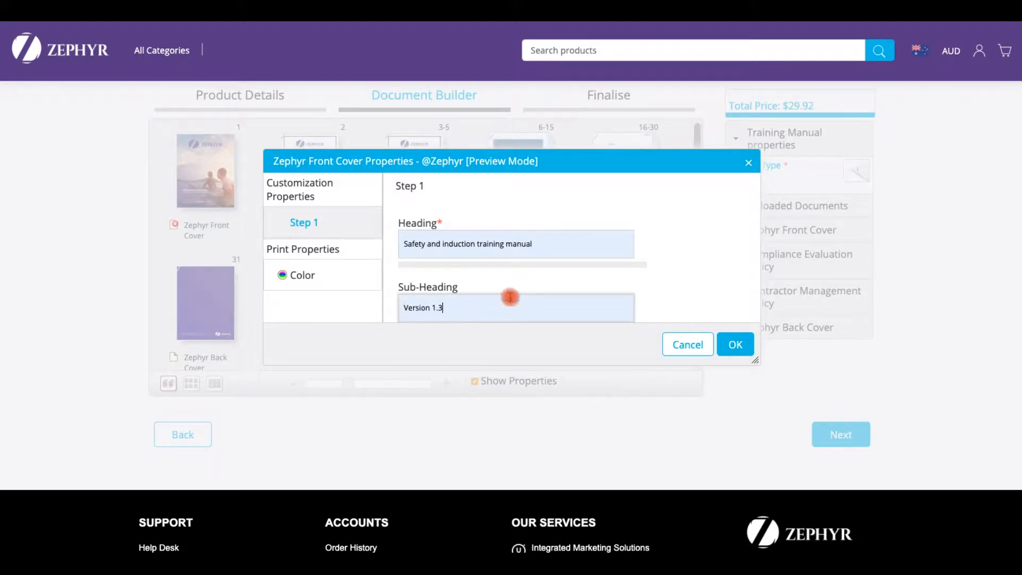
# Fill in the front cover's client name, set the created date to 21/10/2019, and save the properties.
pyautogui.scroll(-3, 533, 277)
pyautogui.click(455, 242)
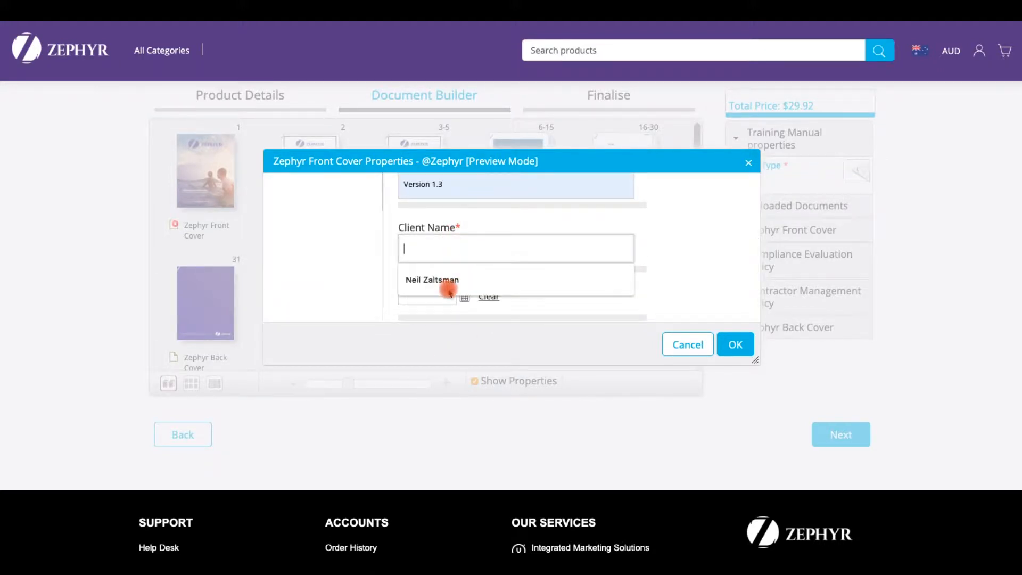
pyautogui.click(447, 283)
pyautogui.click(465, 297)
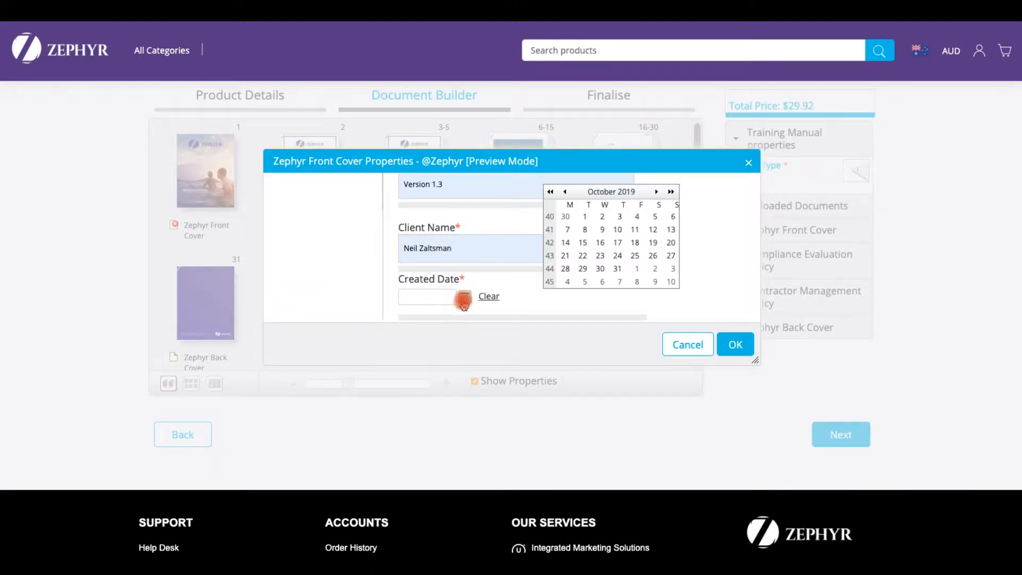
pyautogui.click(566, 256)
pyautogui.scroll(-3, 543, 276)
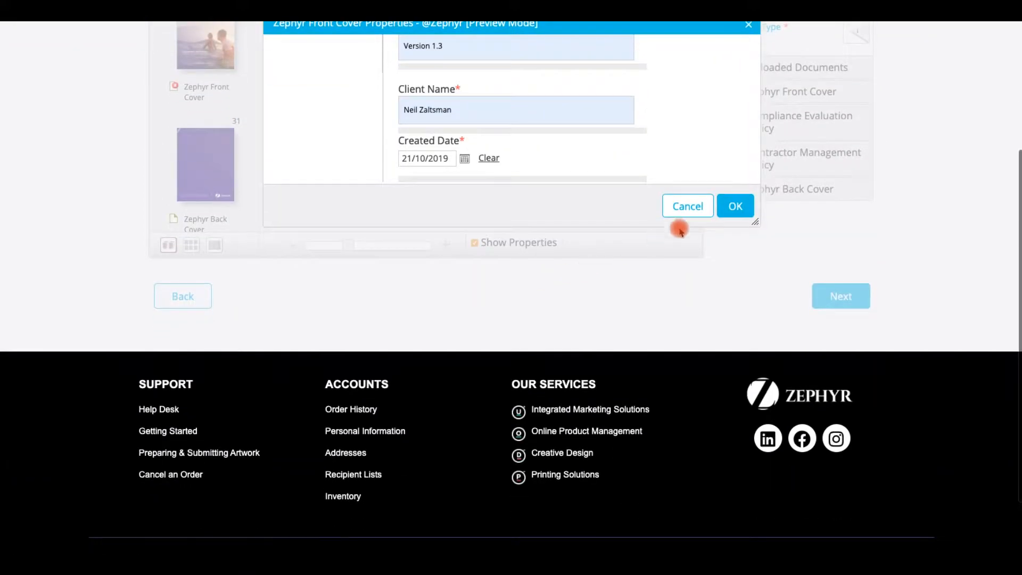
pyautogui.click(733, 206)
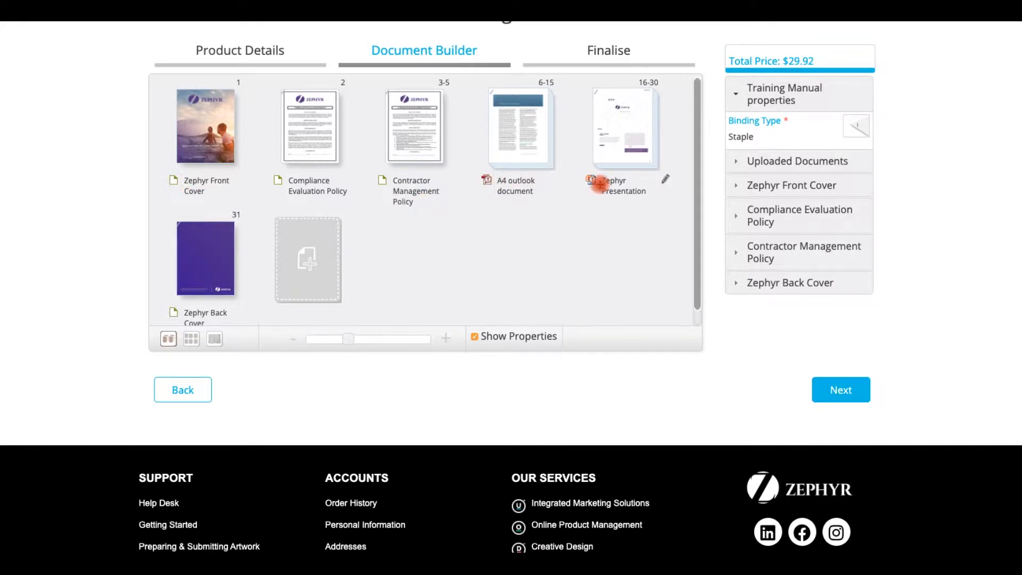
# Review the preflight status of the A4 outlook document, including which pages contain low-resolution images, and close the report.
pyautogui.click(488, 182)
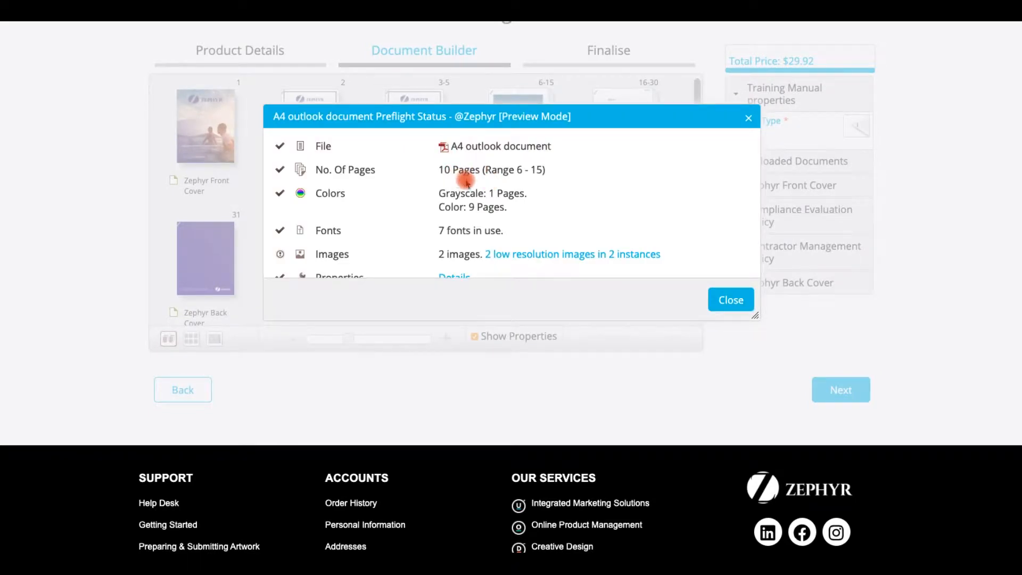
pyautogui.scroll(-1, 465, 179)
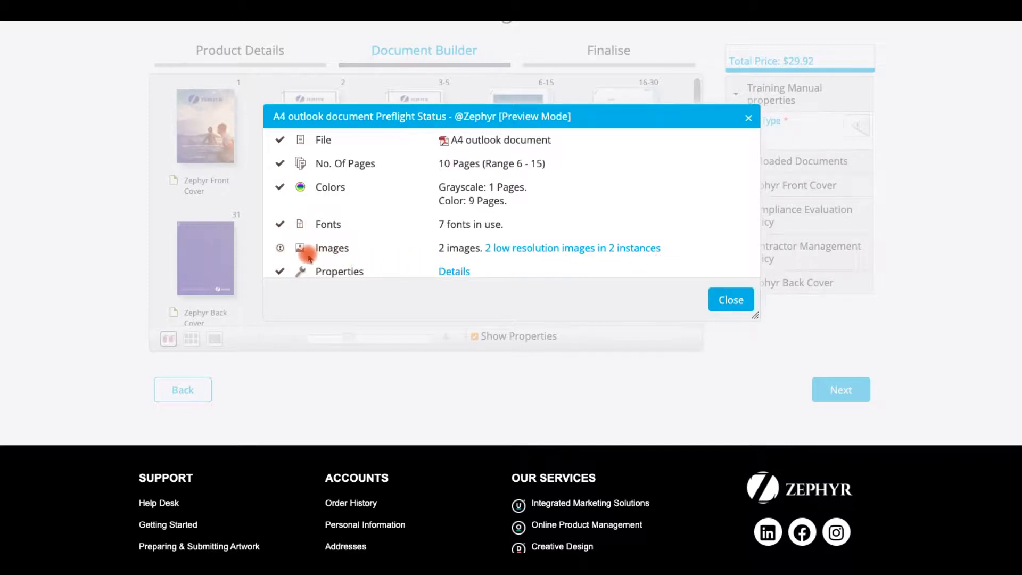
pyautogui.moveTo(520, 256)
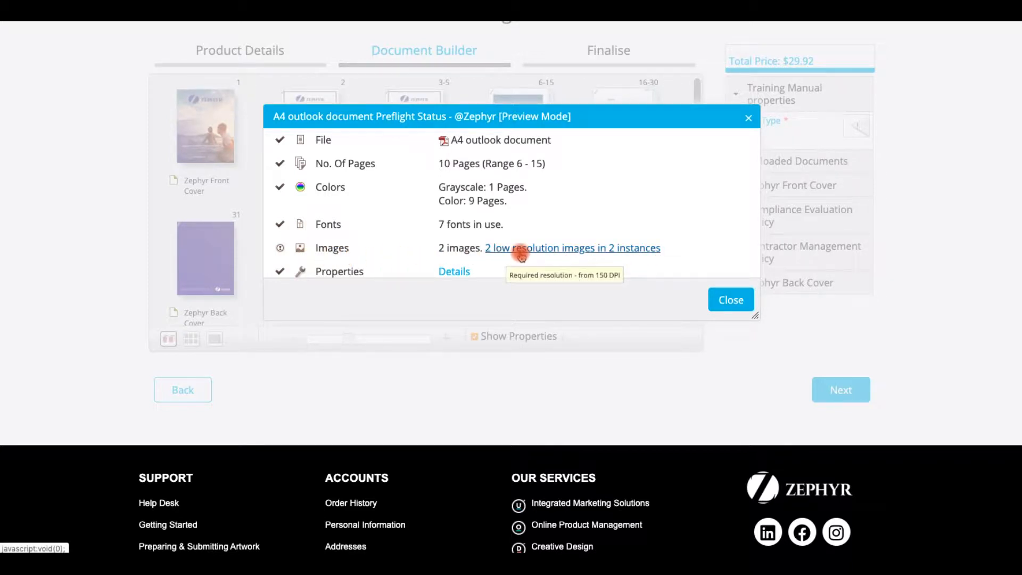
pyautogui.click(521, 254)
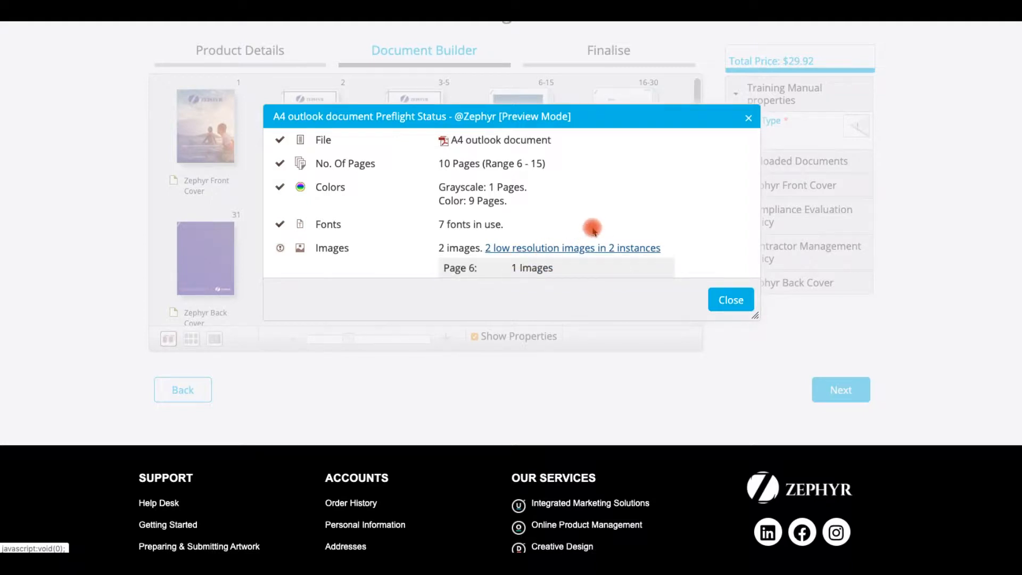
pyautogui.scroll(-1, 594, 232)
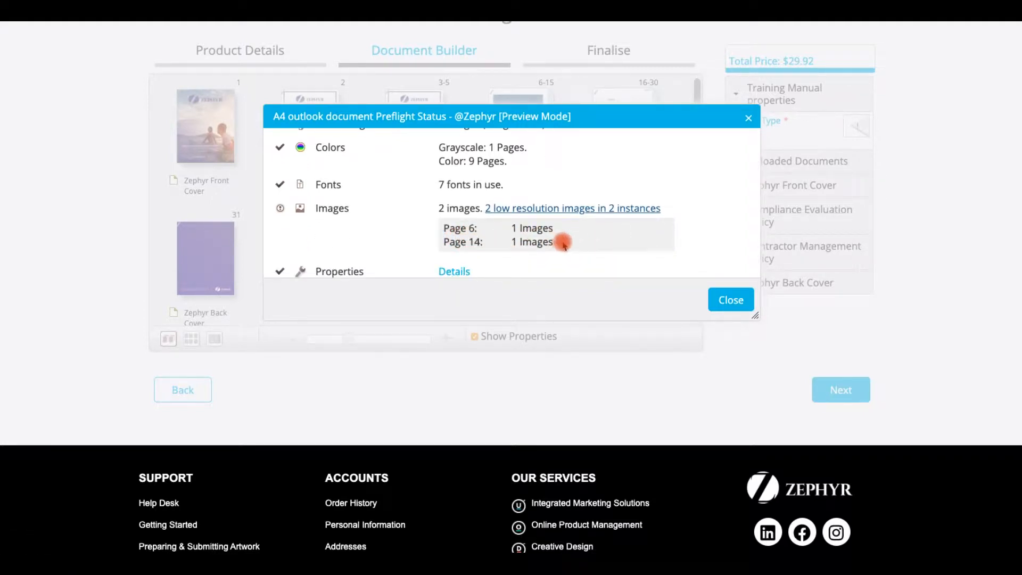
pyautogui.scroll(-1, 488, 254)
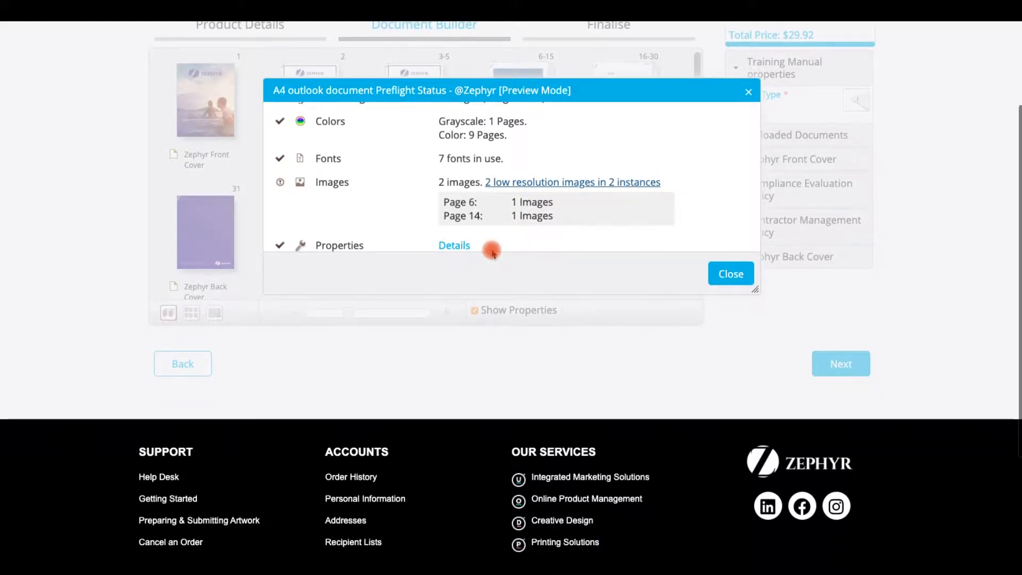
pyautogui.click(734, 274)
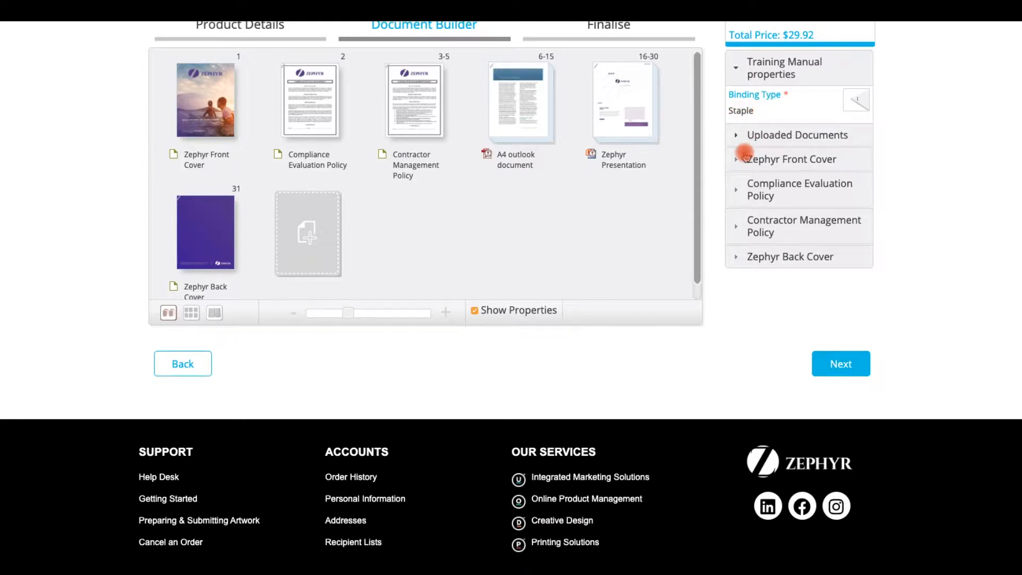
# Set the color property of the uploaded documents to Force Black and White.
pyautogui.moveTo(622, 136)
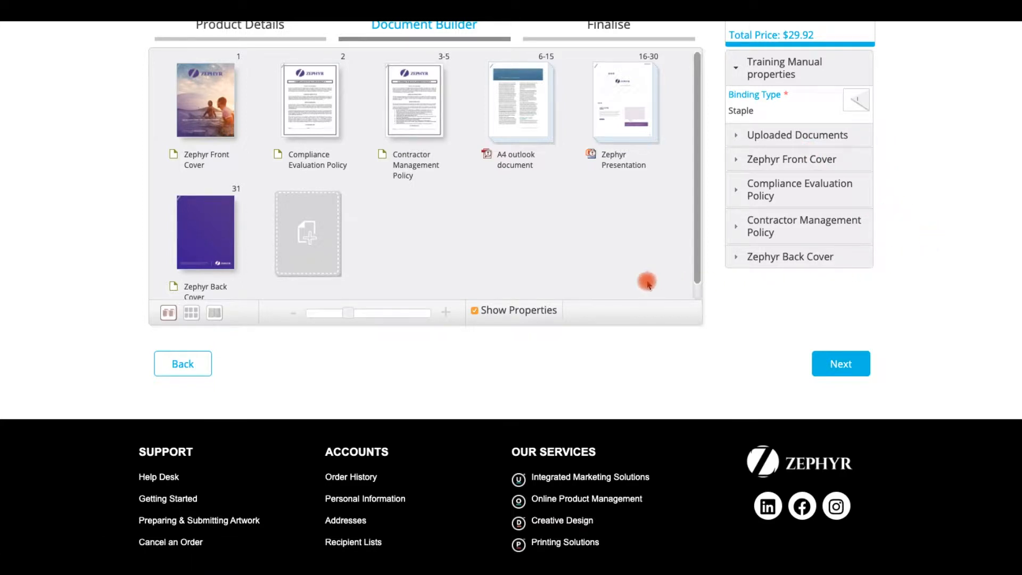
pyautogui.click(771, 143)
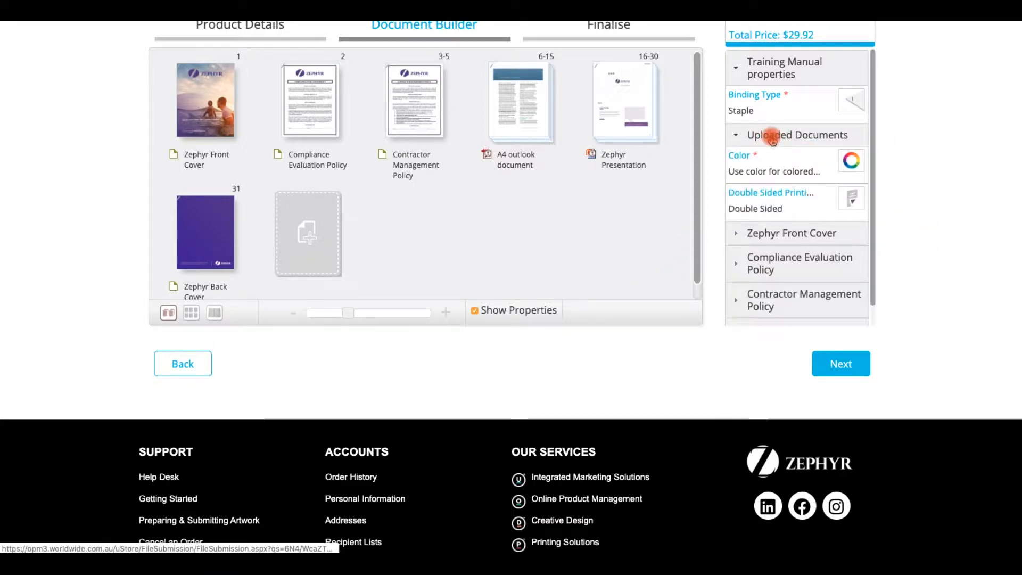
pyautogui.click(850, 160)
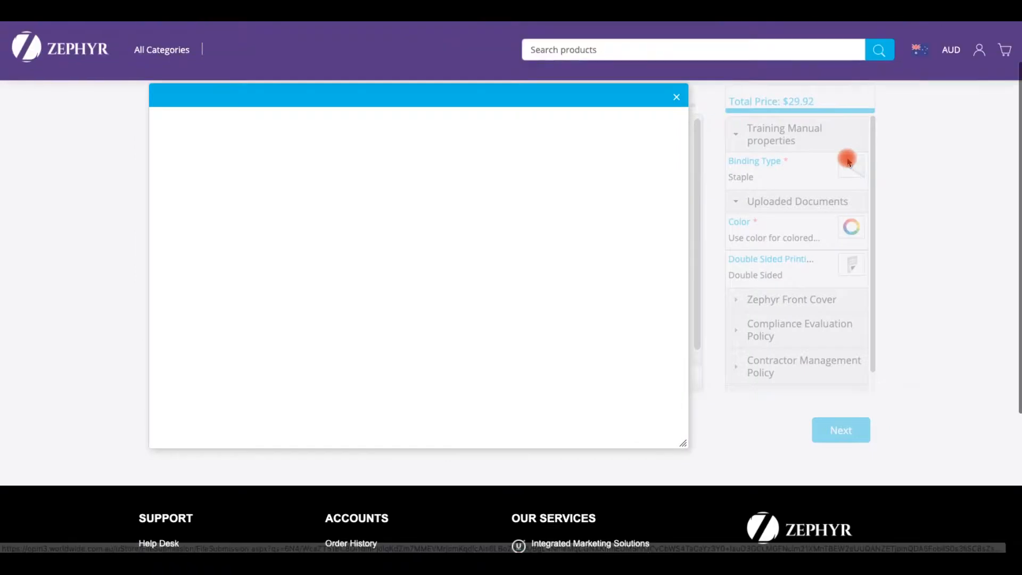
pyautogui.click(353, 157)
pyautogui.click(670, 434)
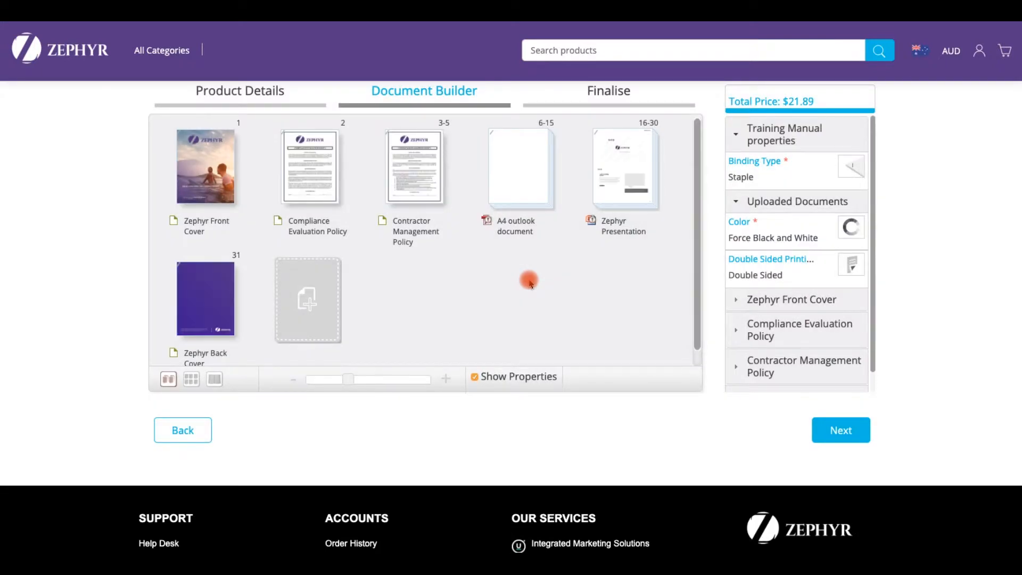
pyautogui.moveTo(586, 147)
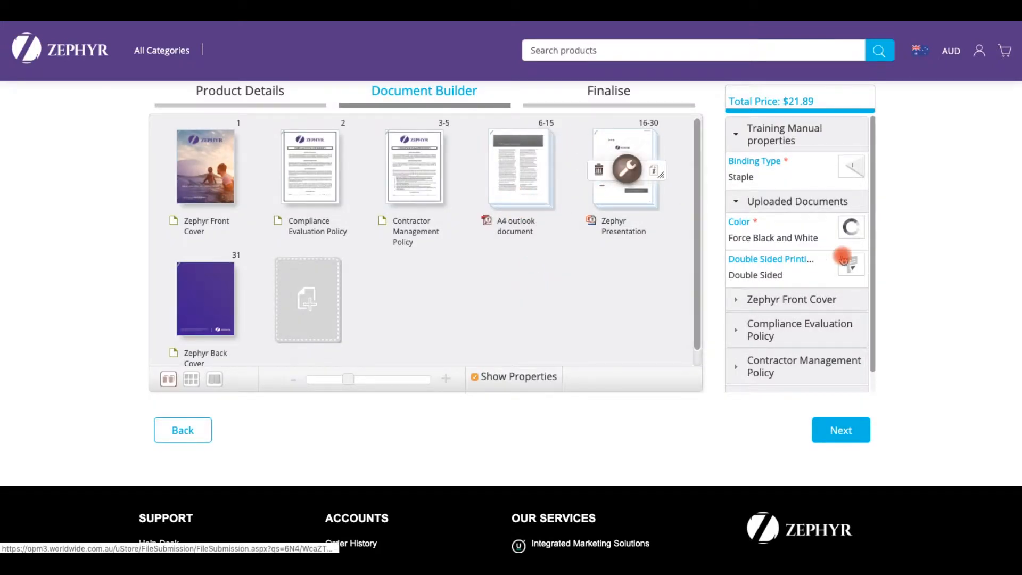
# Look through the manual as individual page thumbnails, and return to the grouped document view.
pyautogui.click(191, 379)
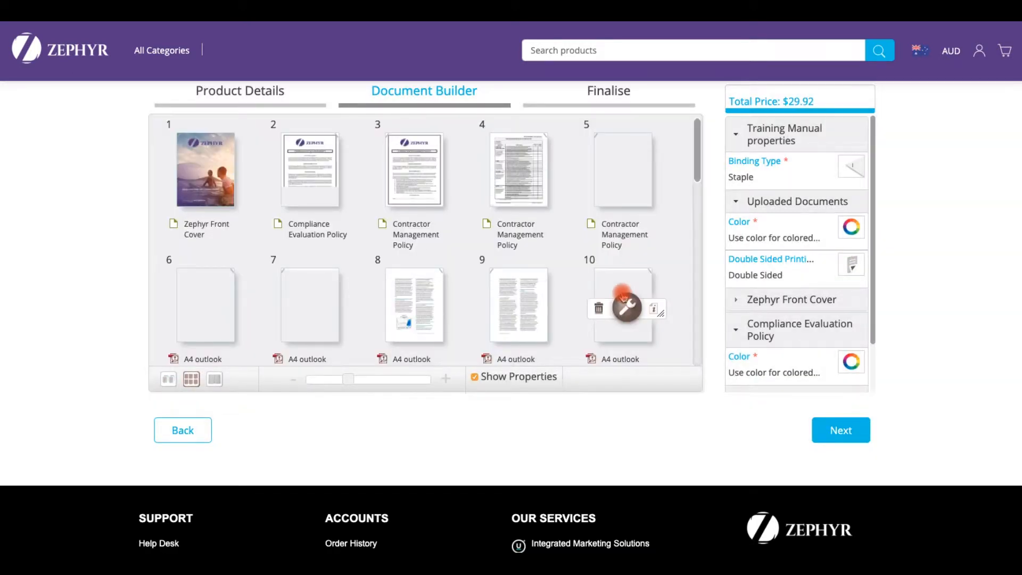
pyautogui.moveTo(701, 153)
pyautogui.mouseDown()
pyautogui.moveTo(676, 336)
pyautogui.moveTo(696, 267)
pyautogui.moveTo(703, 142)
pyautogui.mouseUp()
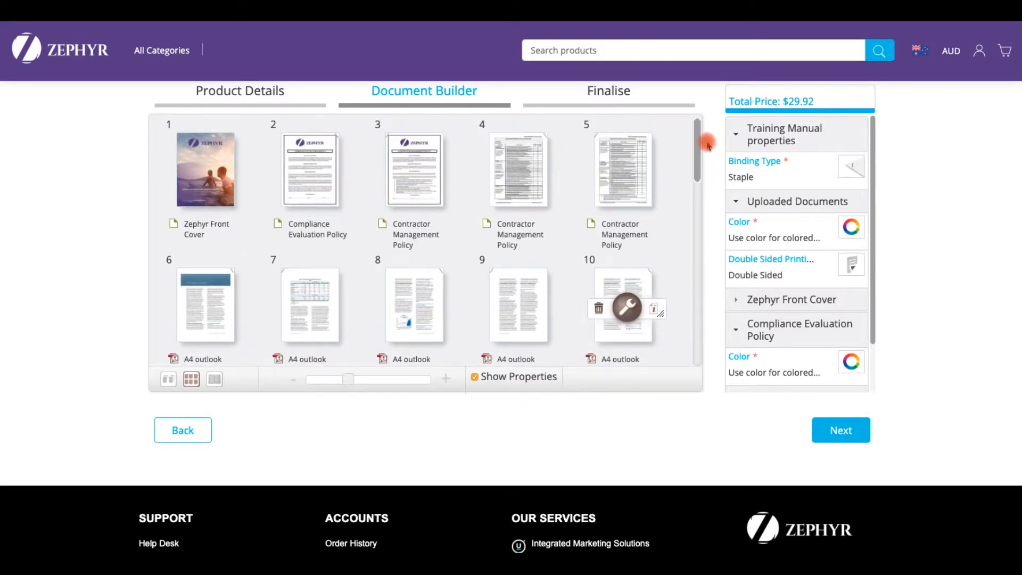
pyautogui.click(168, 379)
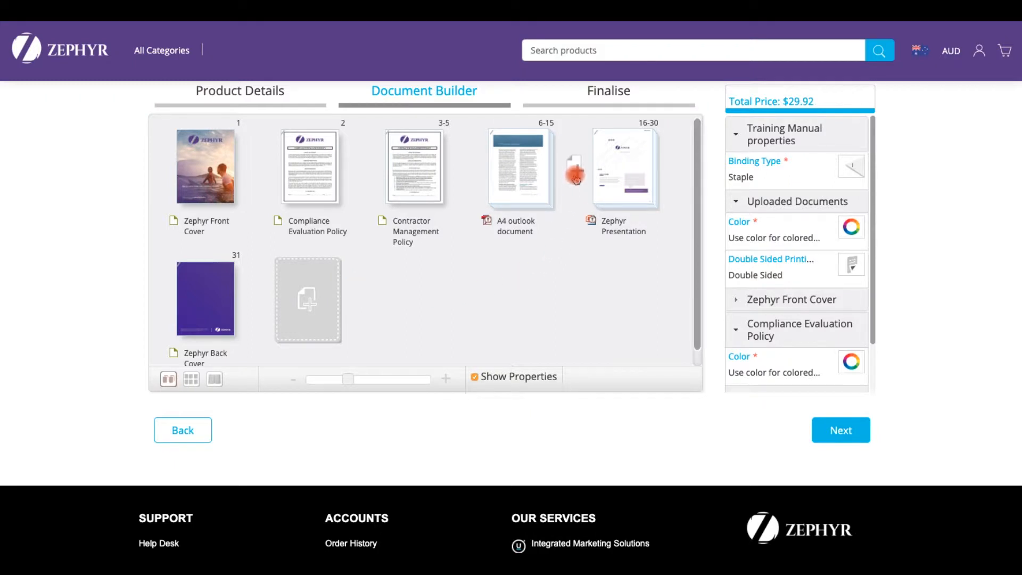
# Insert the local file OHSMS Assessment Tool (AS_4801).doc between the A4 outlook document and the Zephyr Presentation.
pyautogui.click(578, 176)
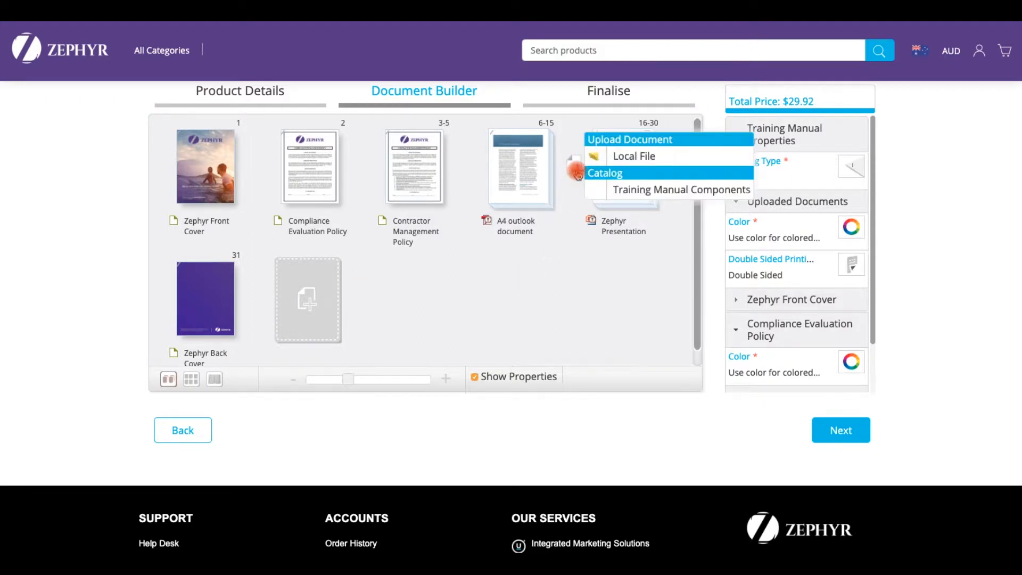
pyautogui.click(623, 155)
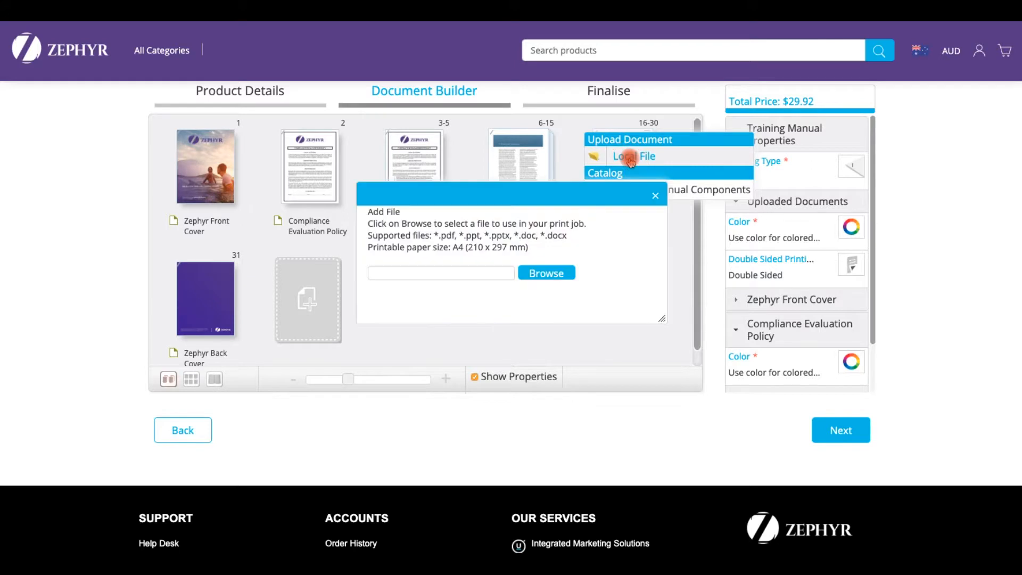
pyautogui.click(547, 274)
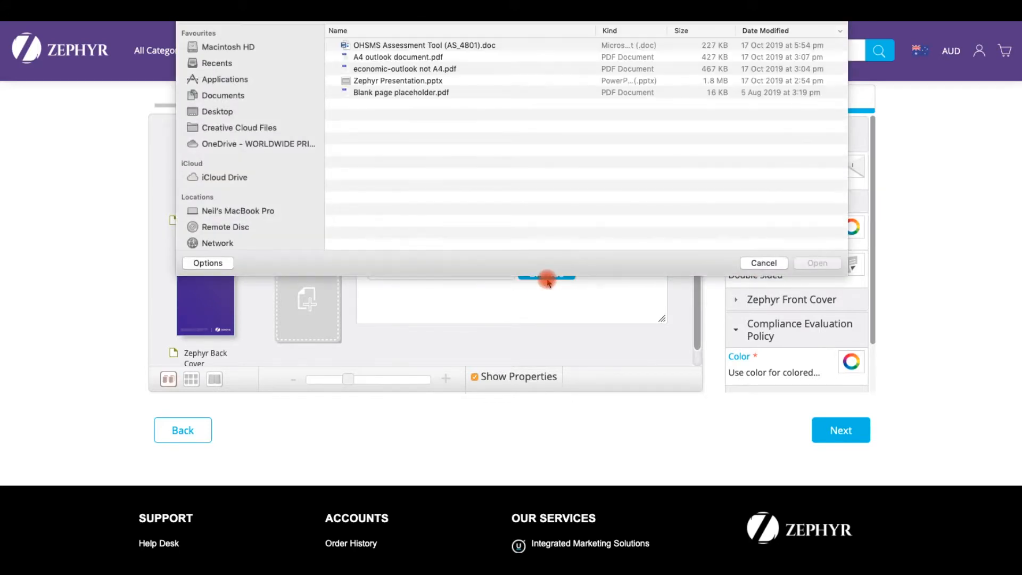
pyautogui.click(442, 46)
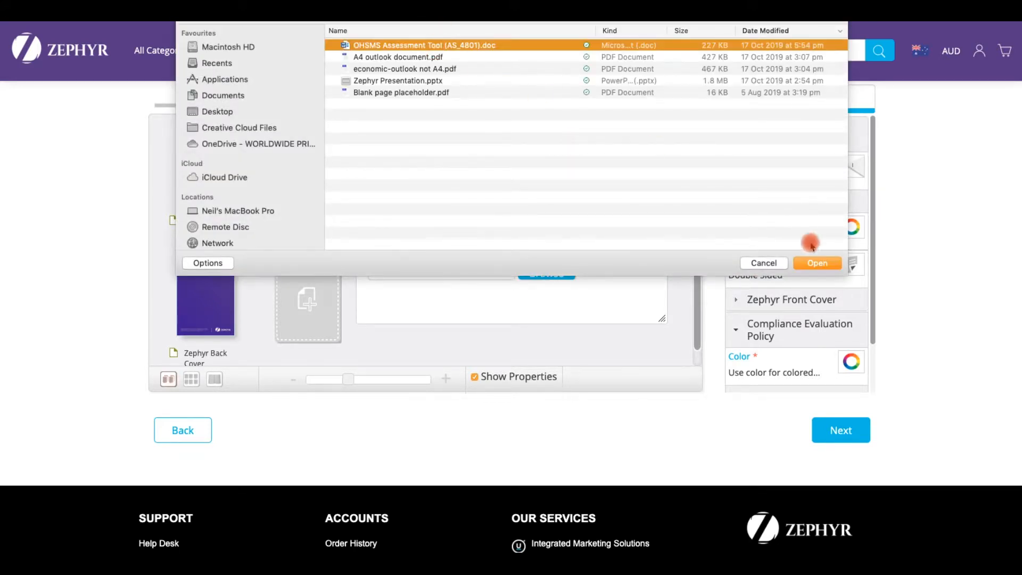
pyautogui.click(818, 263)
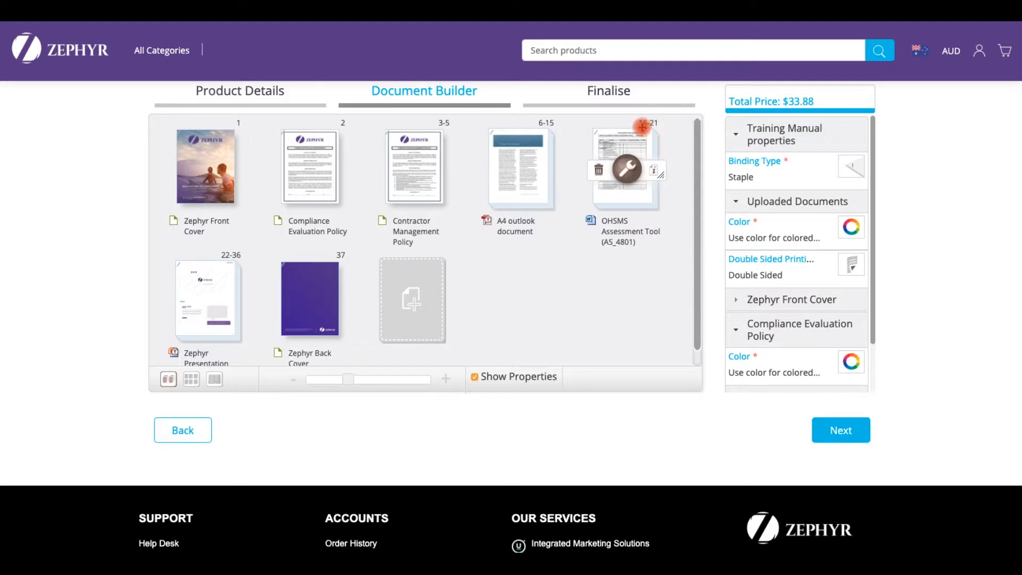
# Choose Ring Binder as the training manual's binding type, with 2 Ring as the binder type.
pyautogui.click(852, 163)
pyautogui.click(371, 162)
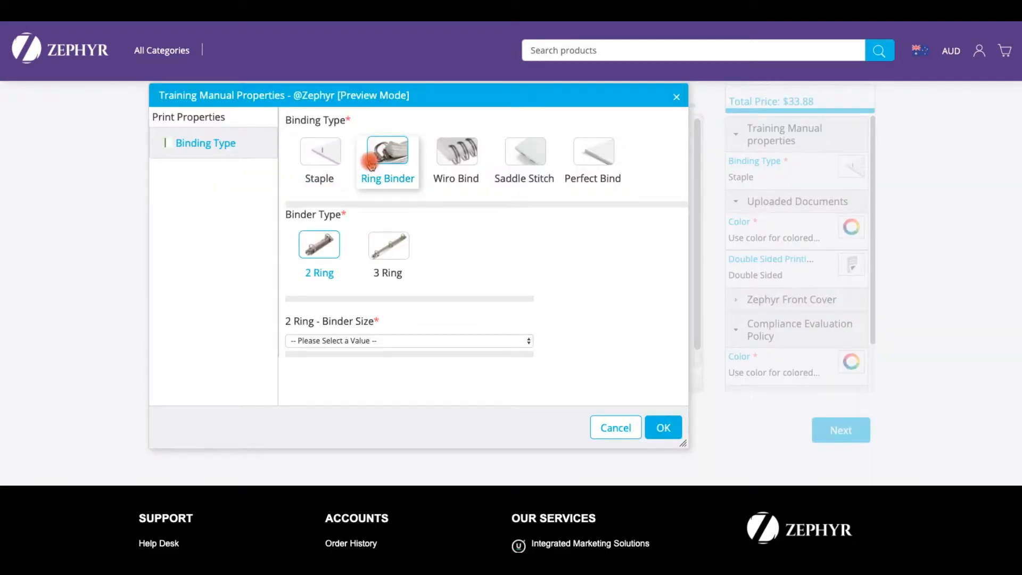
pyautogui.click(329, 249)
pyautogui.click(405, 250)
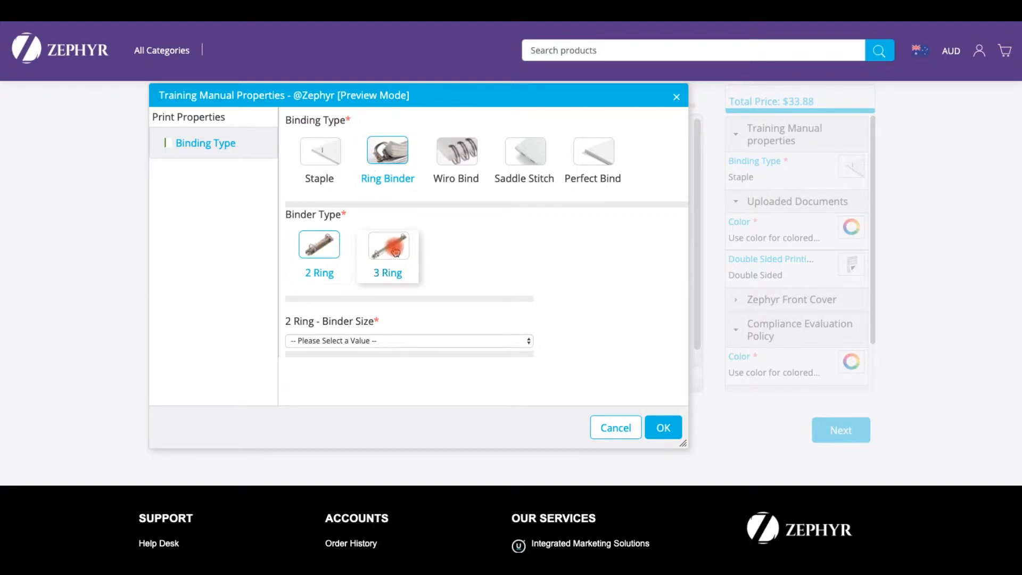
pyautogui.click(327, 243)
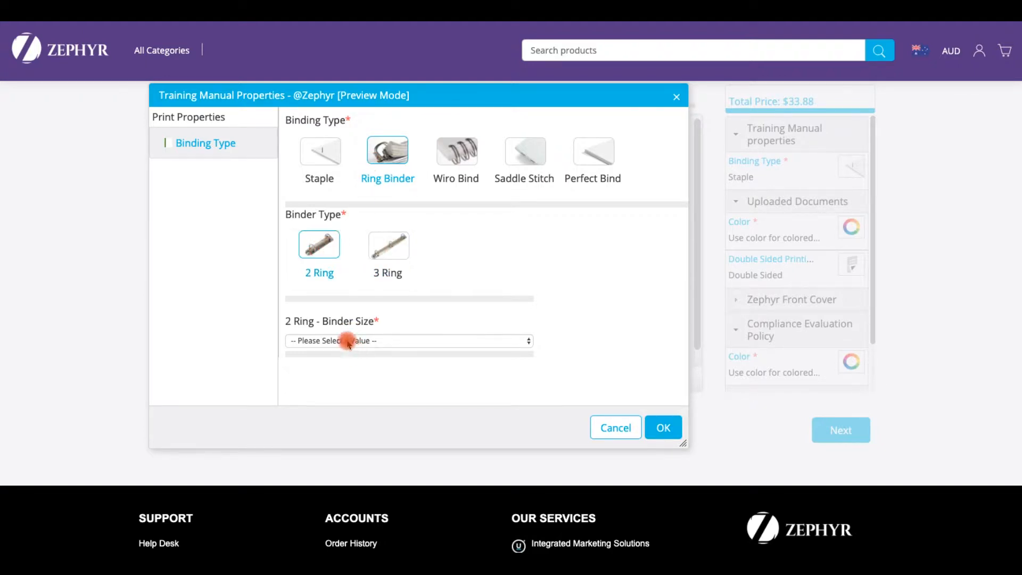
# Compare the binder sizes offered for the 2 Ring and 3 Ring types, and return to 2 Ring.
pyautogui.click(347, 341)
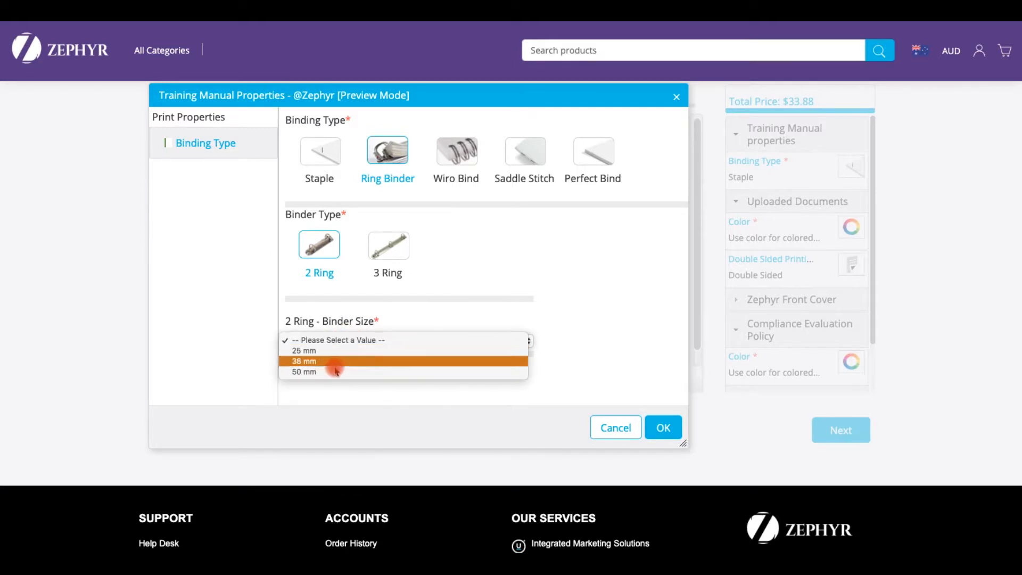
pyautogui.click(385, 250)
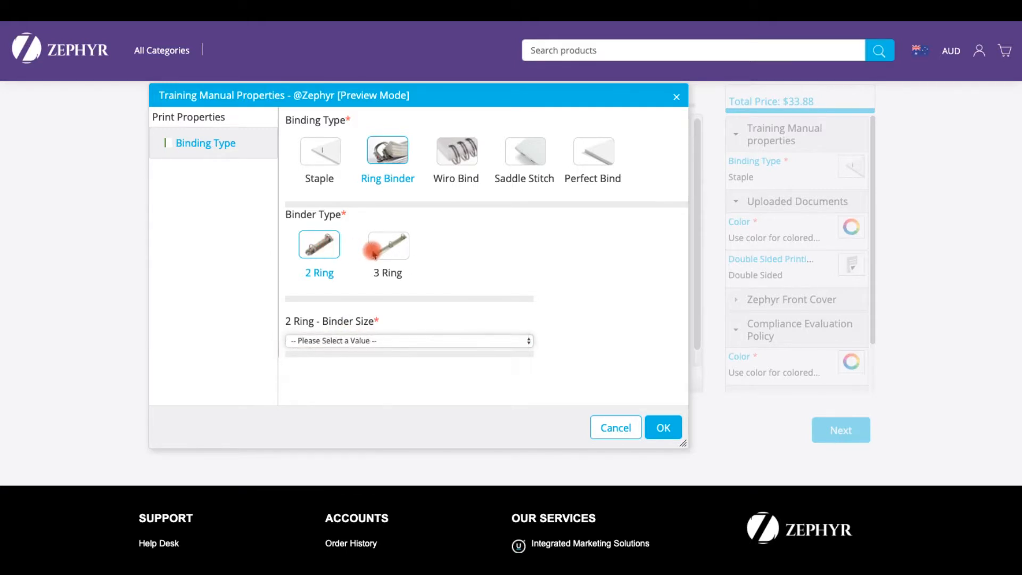
pyautogui.click(369, 342)
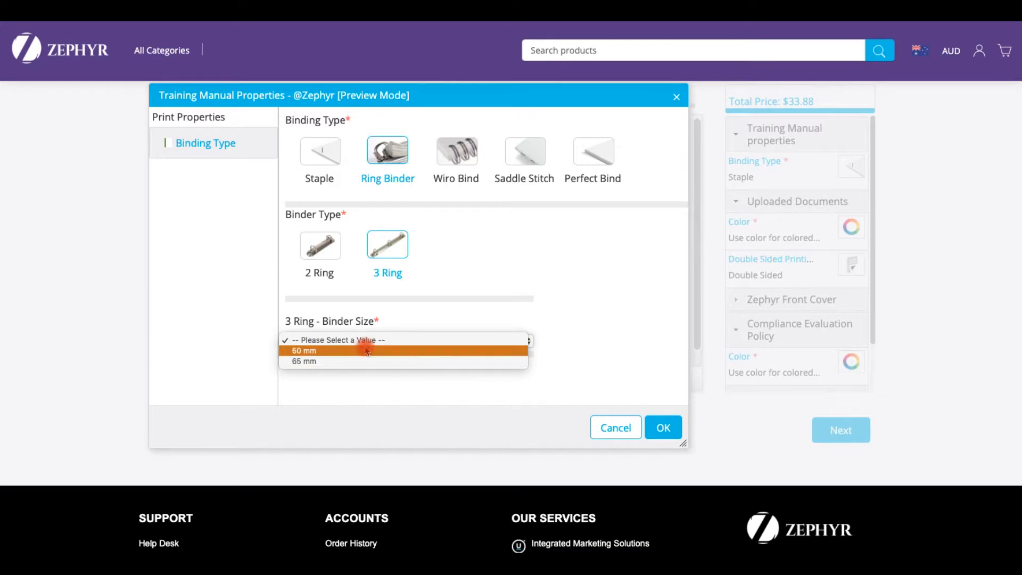
pyautogui.click(322, 249)
pyautogui.click(321, 246)
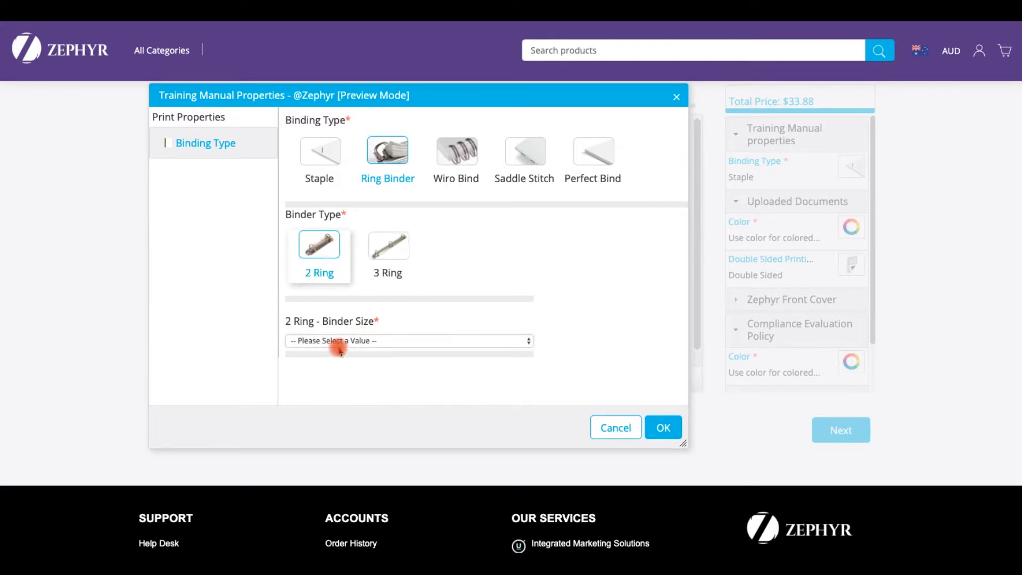
# Set the 2 Ring binder size to 50 mm and apply the ring binding to the training manual.
pyautogui.click(340, 344)
pyautogui.click(332, 373)
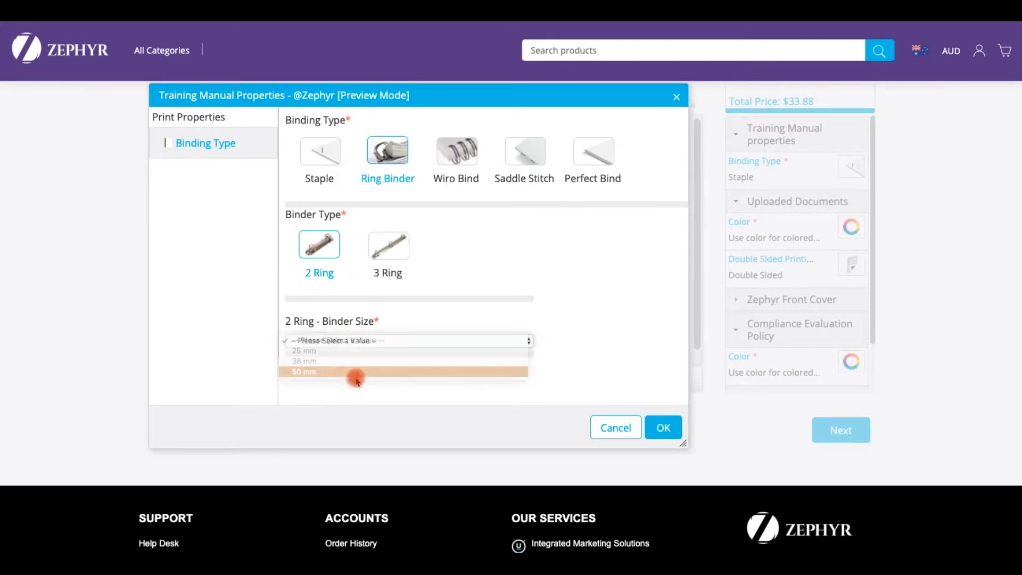
pyautogui.click(666, 437)
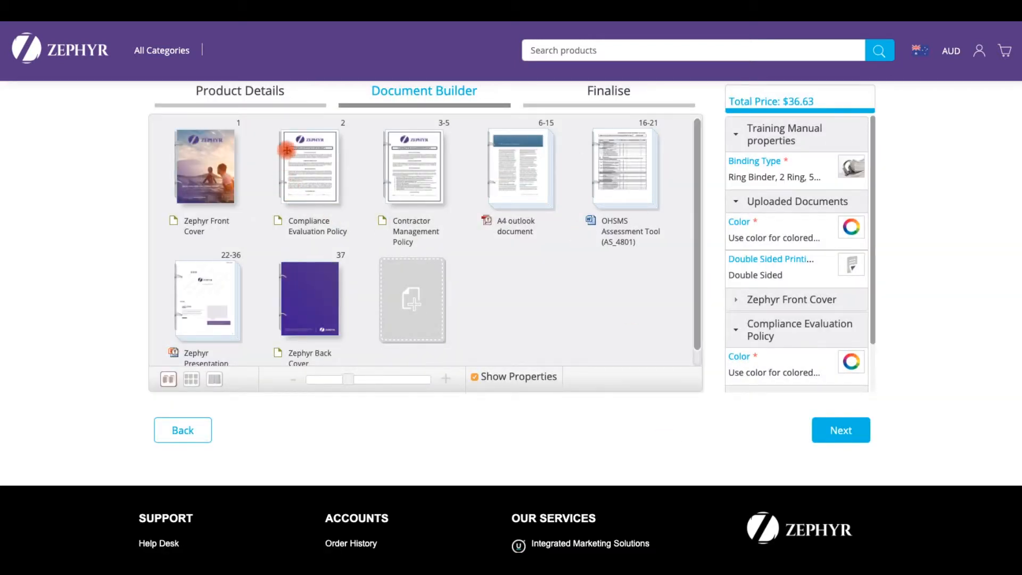
# Preview the ring-bound manual as double-page spreads fitted to the viewer, and examine the pages from front cover to back cover.
pyautogui.click(214, 379)
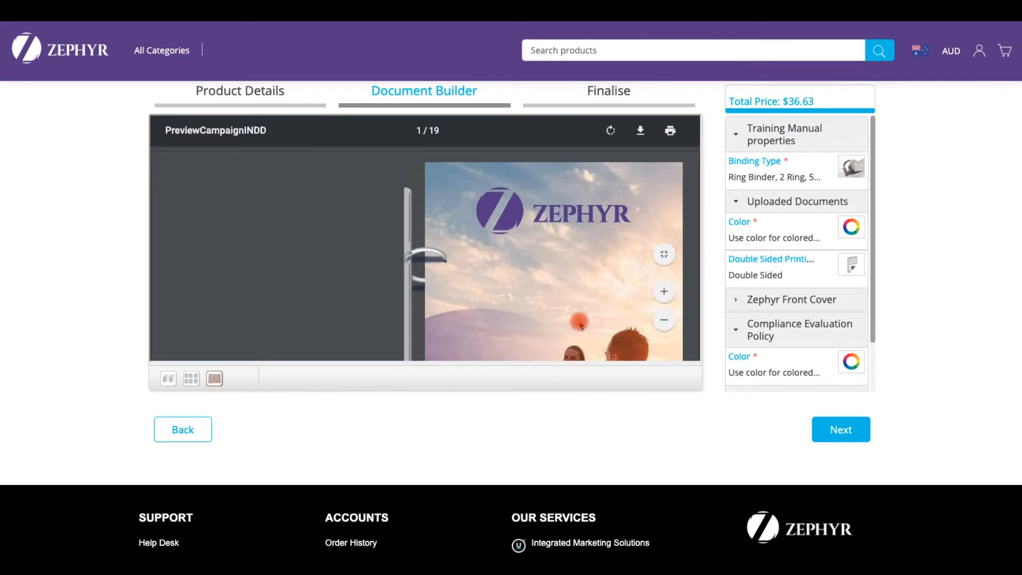
pyautogui.scroll(-1, 582, 322)
pyautogui.scroll(-3, 583, 326)
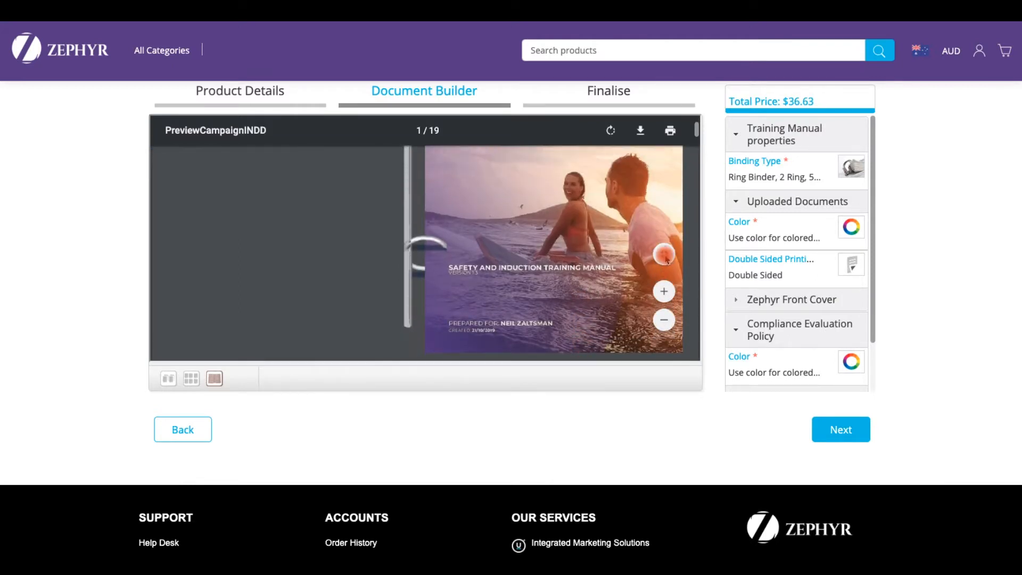
pyautogui.click(664, 255)
pyautogui.scroll(-10, 503, 272)
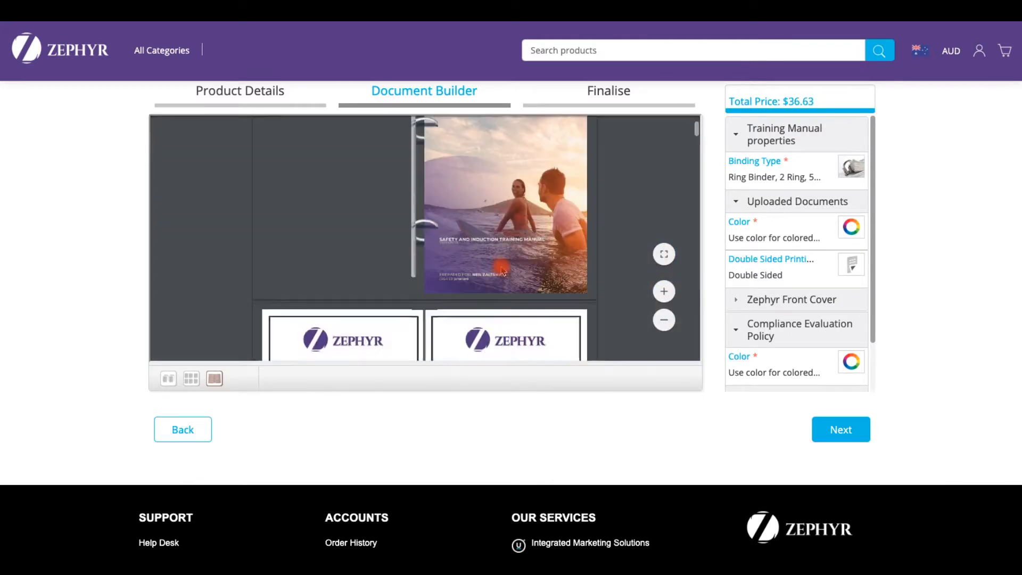
pyautogui.scroll(1, 503, 270)
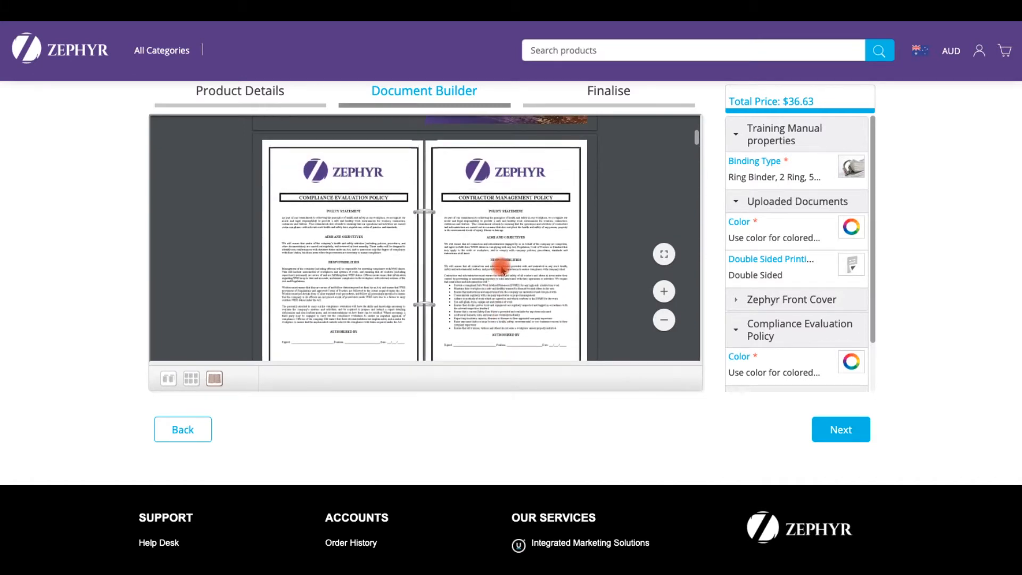
pyautogui.scroll(-1, 503, 271)
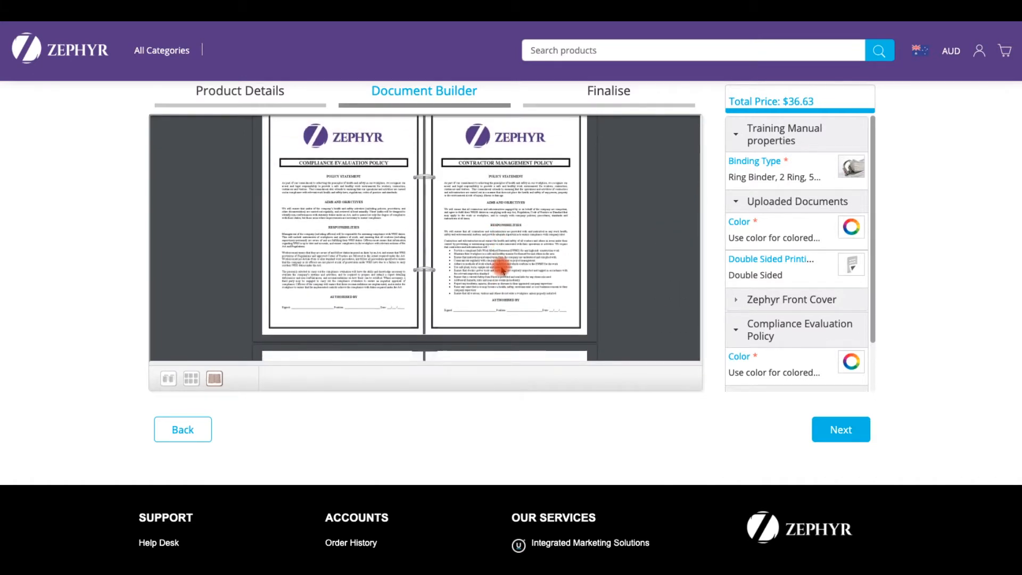
pyautogui.scroll(-3, 502, 270)
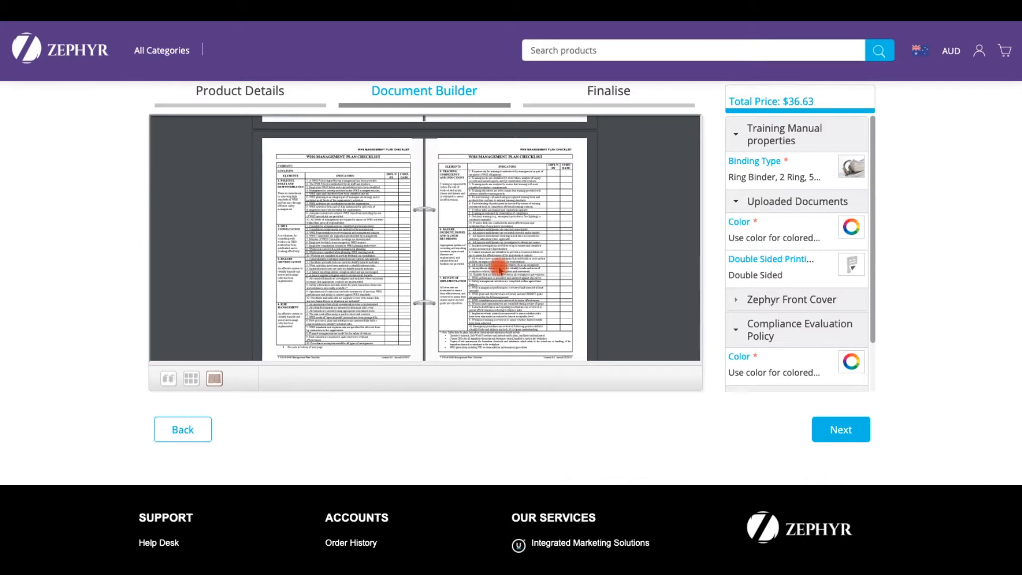
pyautogui.scroll(-3, 500, 270)
pyautogui.scroll(-6, 501, 270)
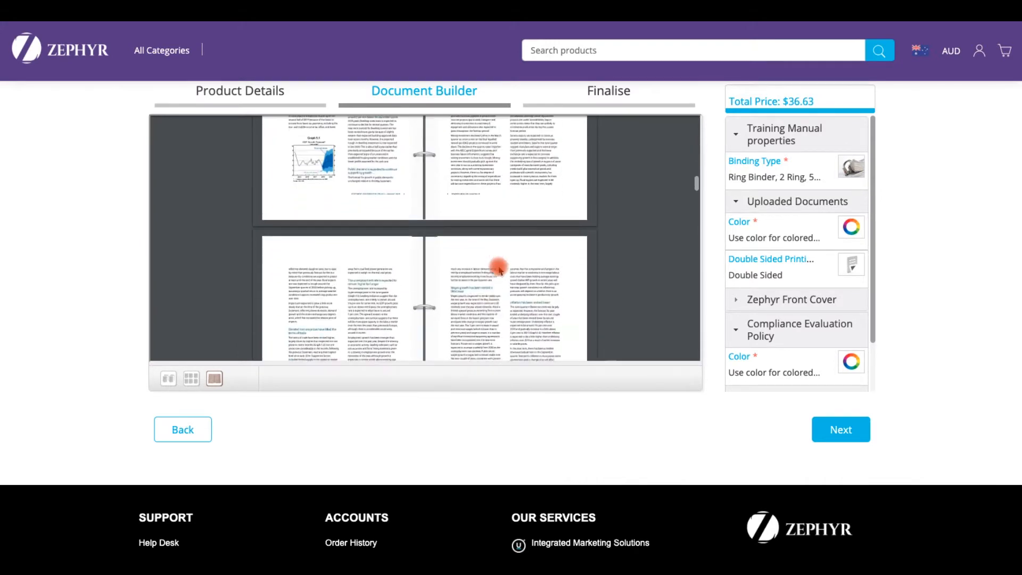
pyautogui.scroll(-6, 501, 270)
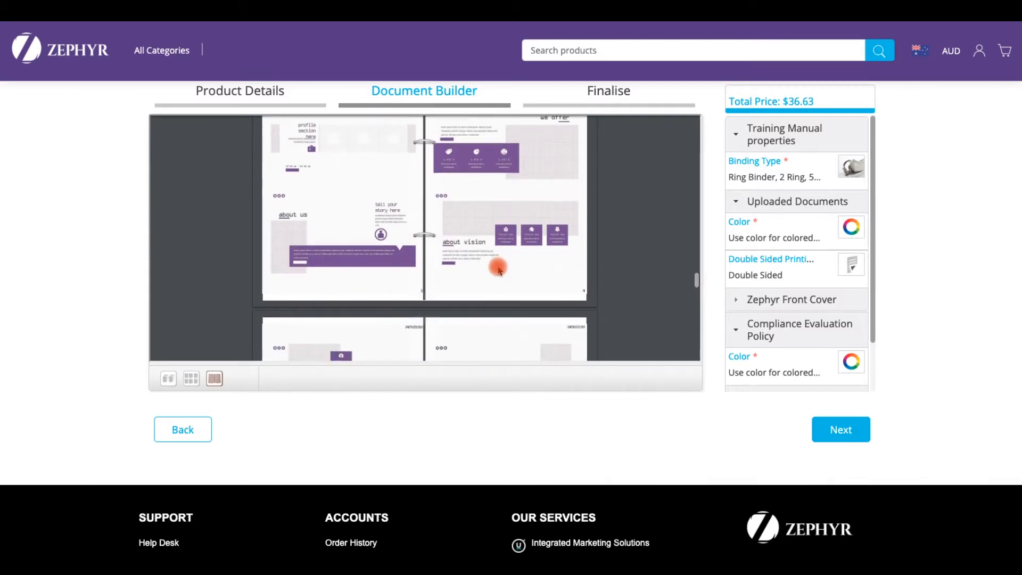
pyautogui.scroll(2, 445, 259)
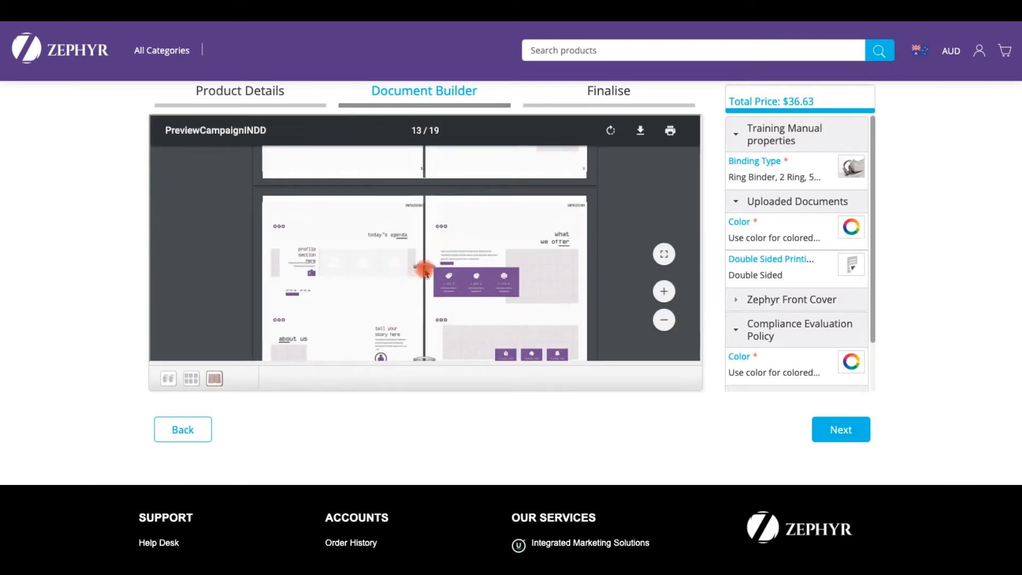
pyautogui.scroll(-5, 483, 283)
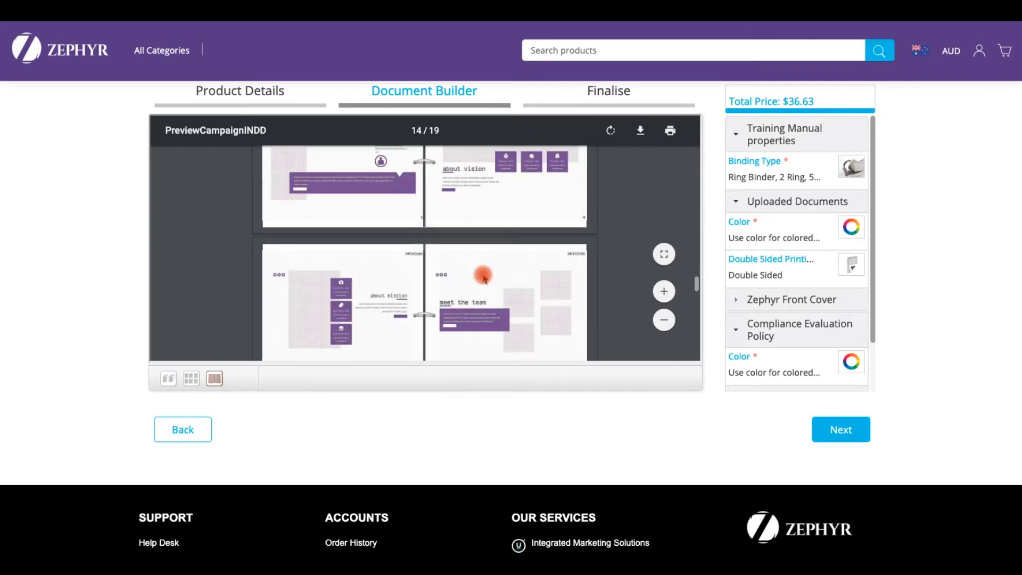
pyautogui.scroll(-5, 485, 278)
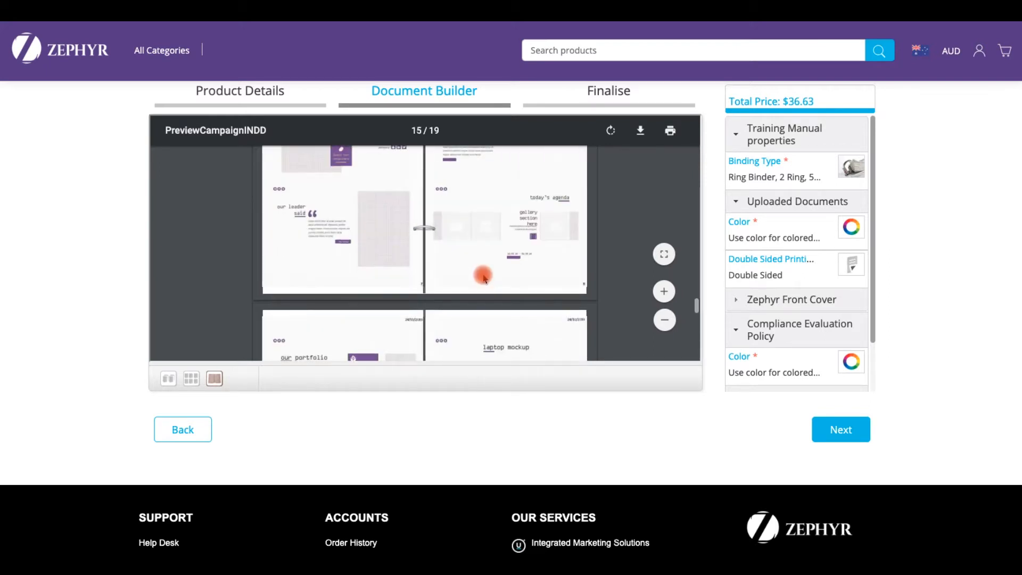
pyautogui.scroll(-3, 484, 278)
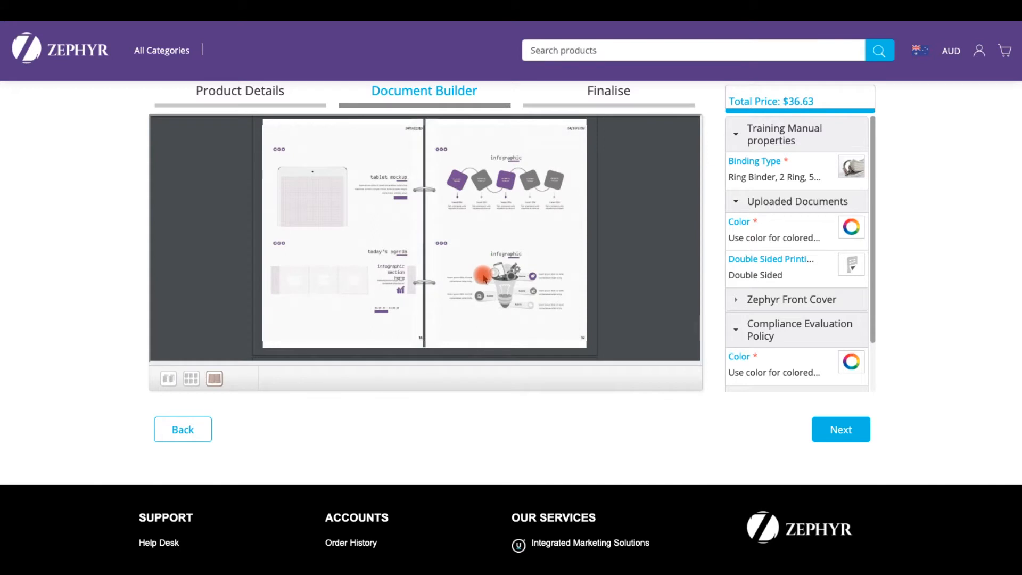
pyautogui.scroll(-6, 484, 278)
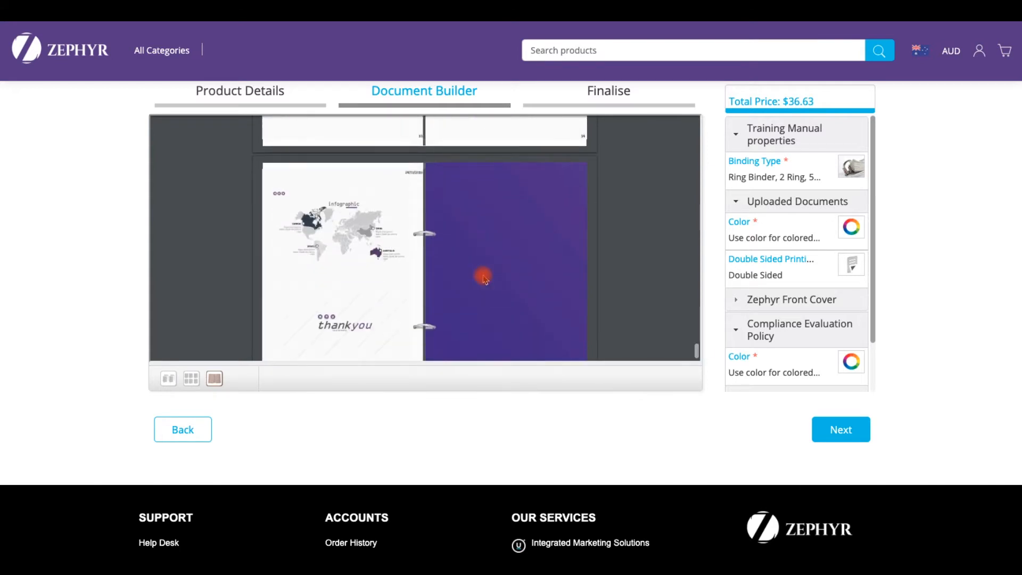
pyautogui.scroll(-1, 483, 278)
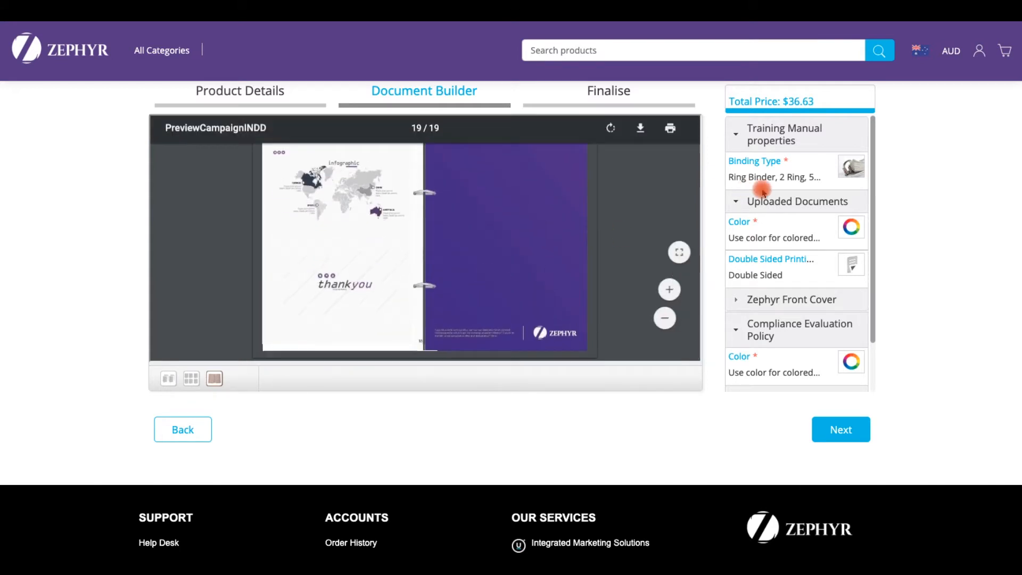
# Change the binder type to 3 Ring with a 65 mm binder size, and look through the regenerated spread preview.
pyautogui.click(852, 169)
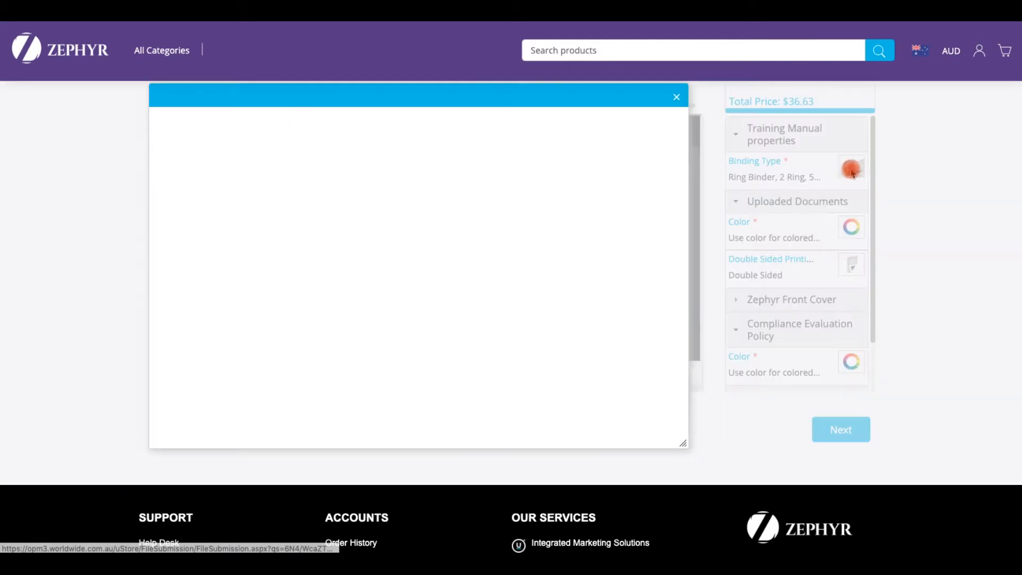
pyautogui.click(387, 247)
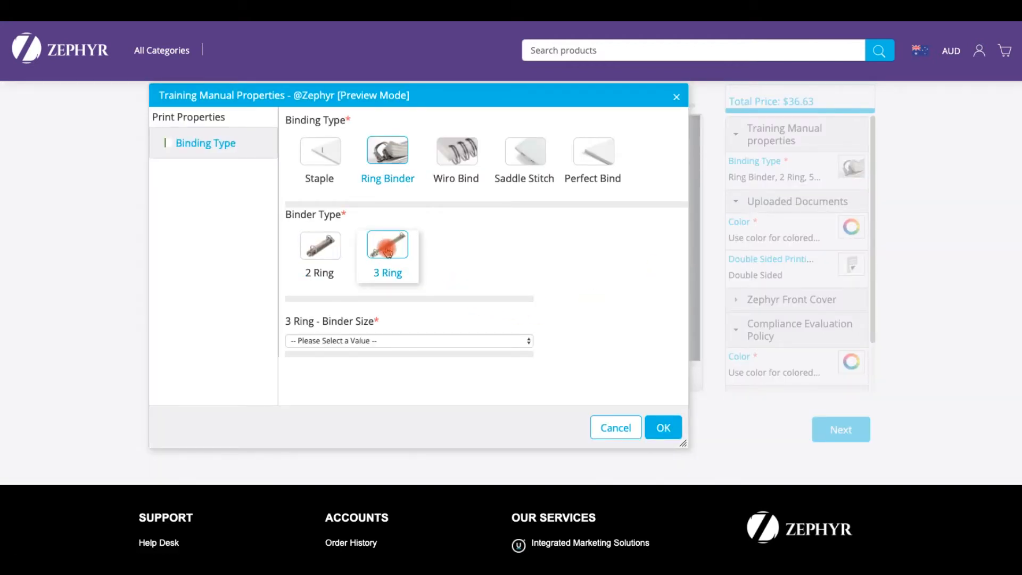
pyautogui.click(365, 344)
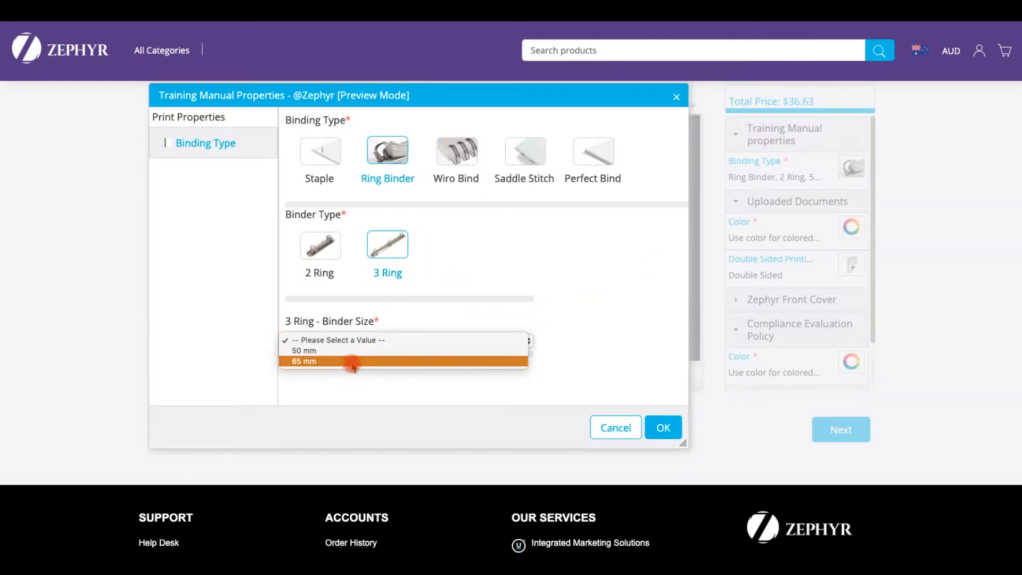
pyautogui.click(354, 362)
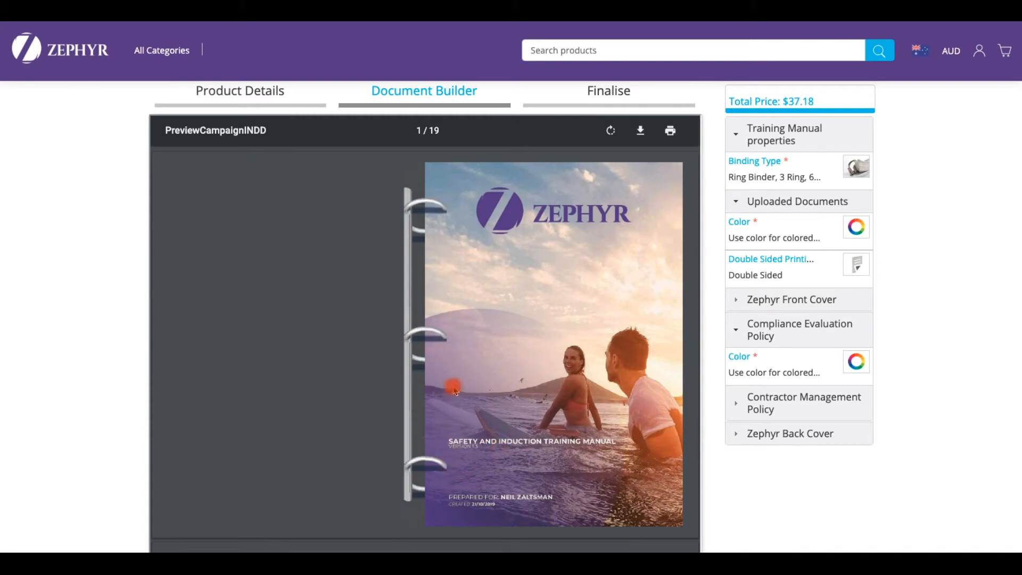
pyautogui.scroll(-3, 519, 433)
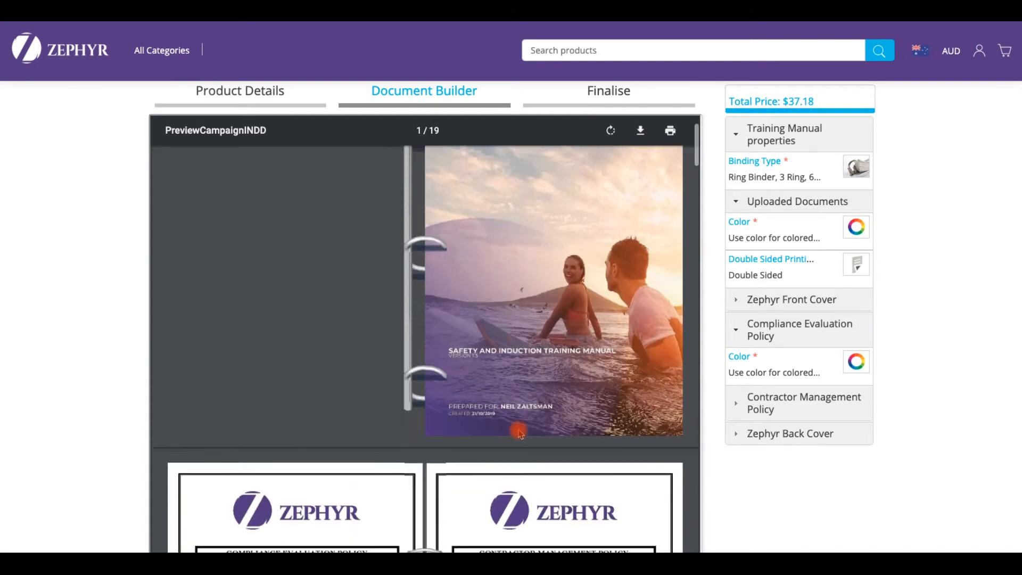
pyautogui.scroll(-4, 519, 433)
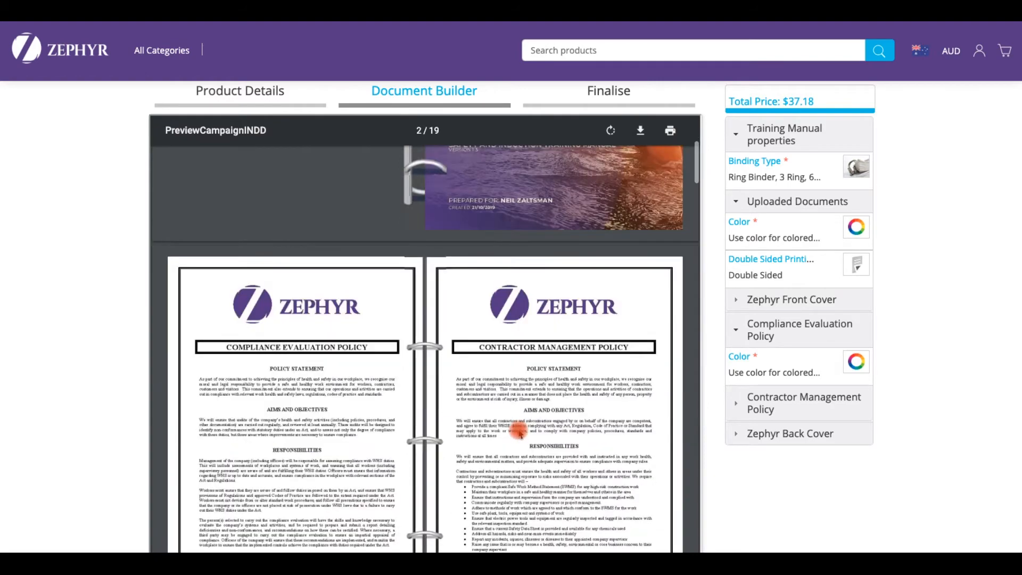
pyautogui.scroll(-8, 520, 433)
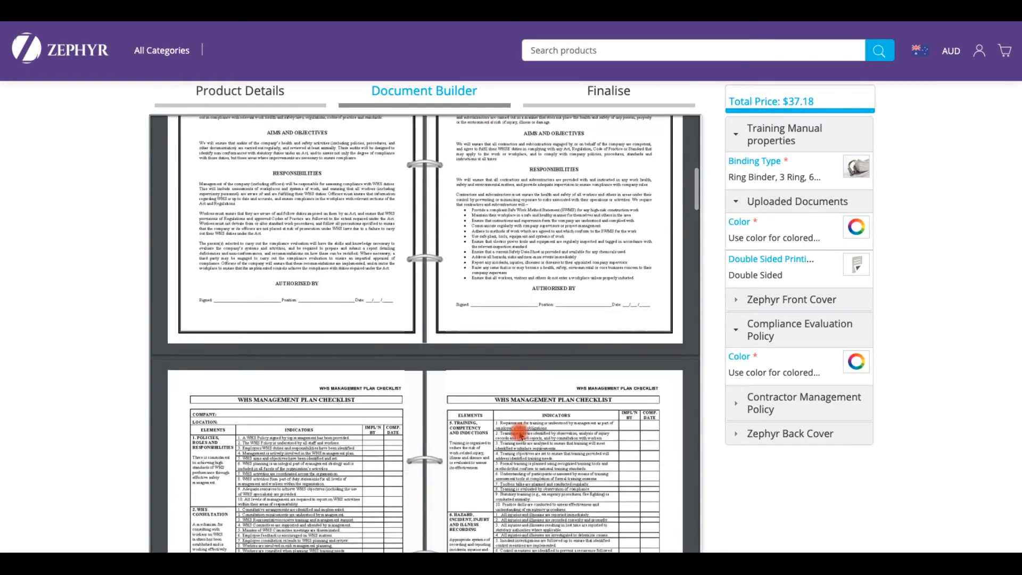
pyautogui.scroll(-3, 519, 433)
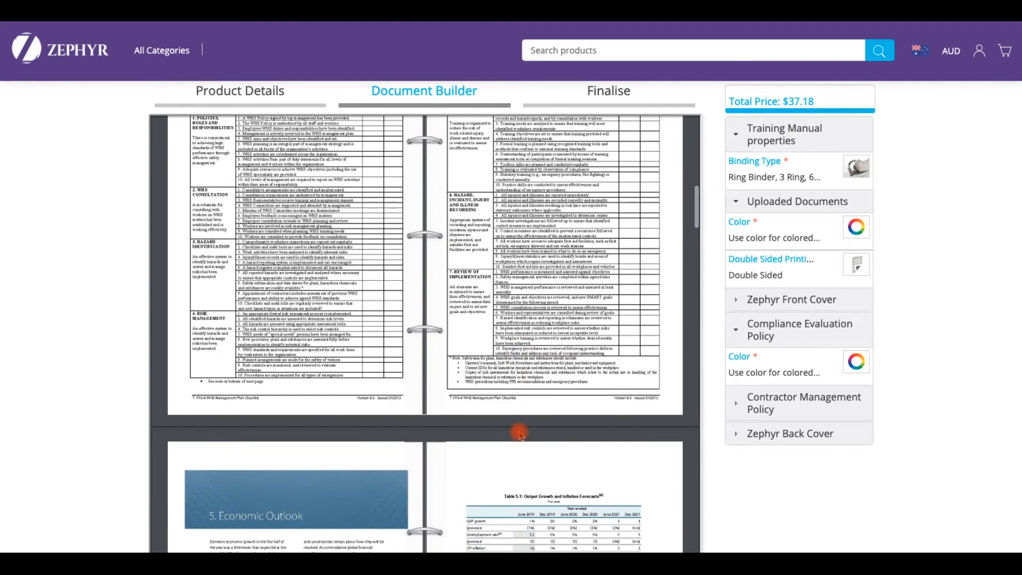
pyautogui.scroll(-10, 519, 433)
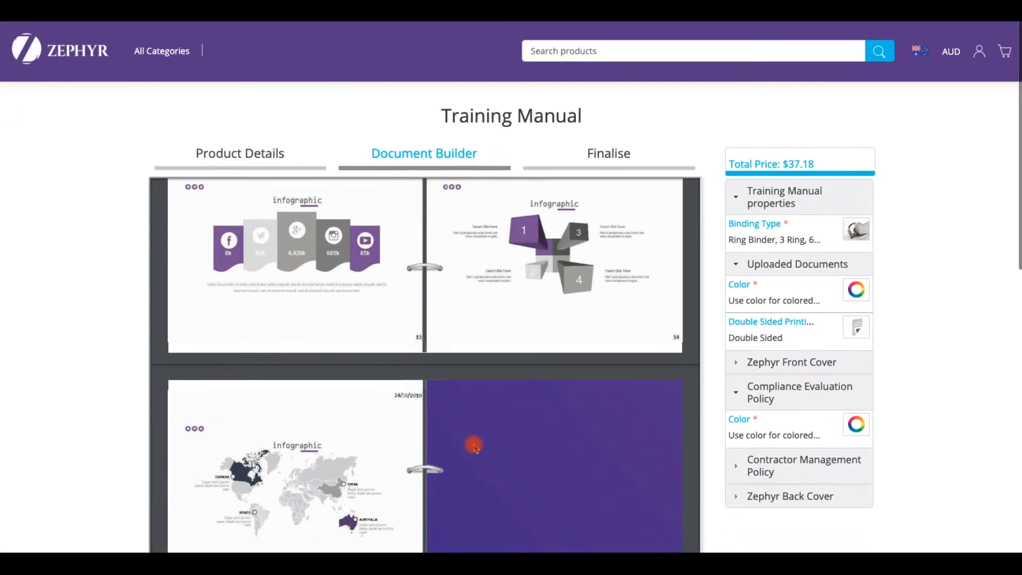
# Change the training manual's binding type to Perfect Bind and apply it.
pyautogui.click(857, 230)
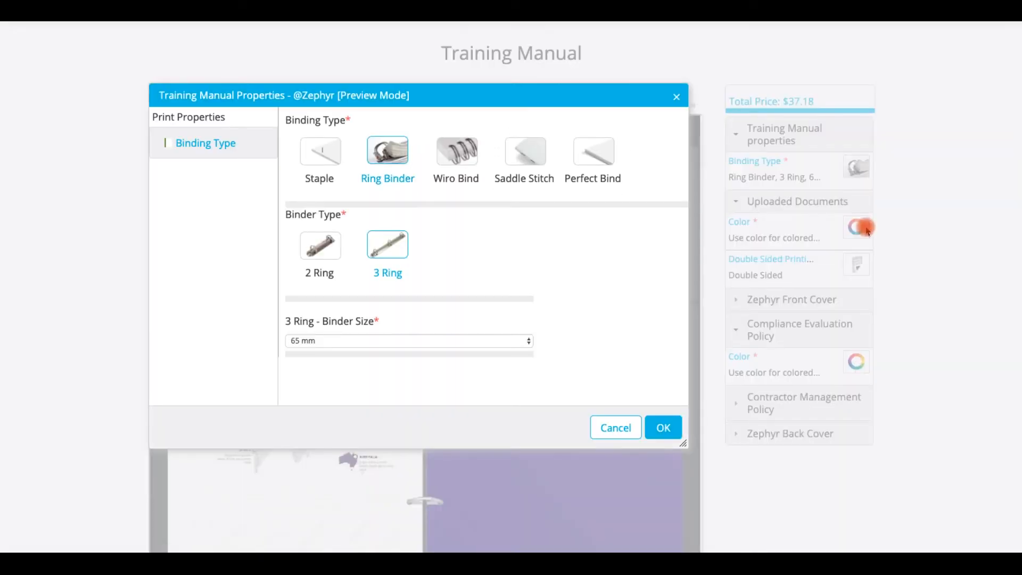
pyautogui.click(526, 155)
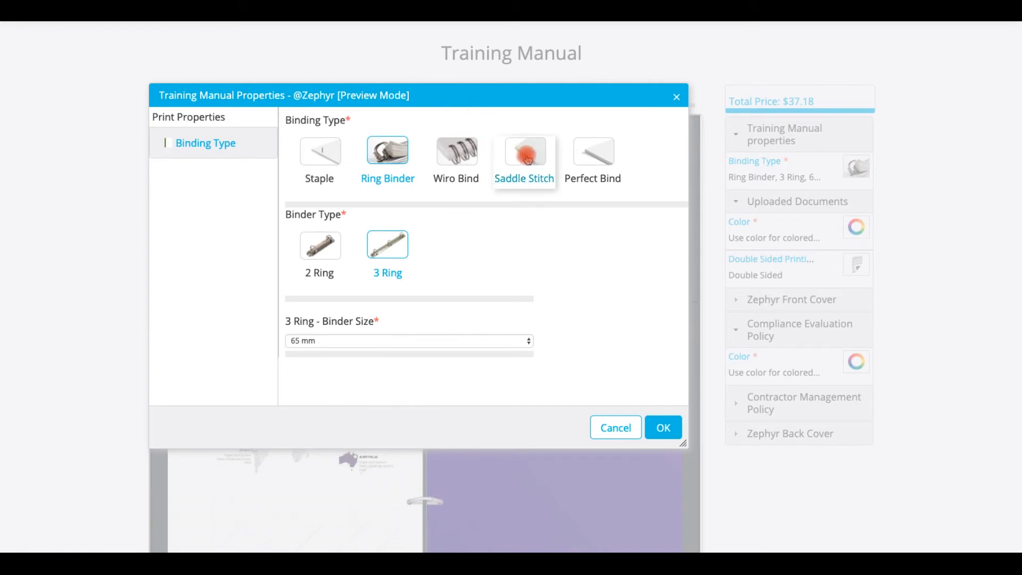
pyautogui.click(597, 159)
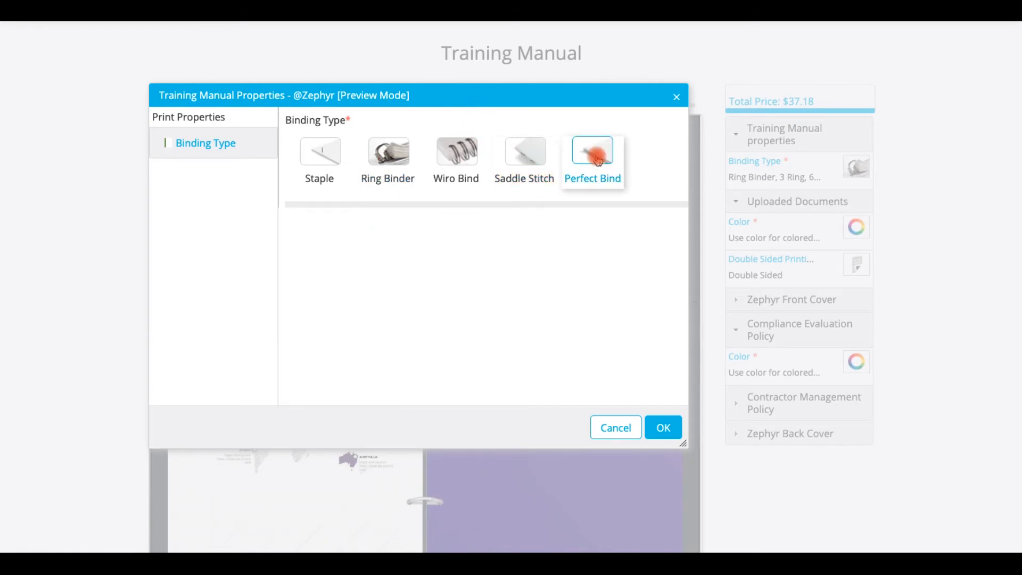
pyautogui.click(663, 427)
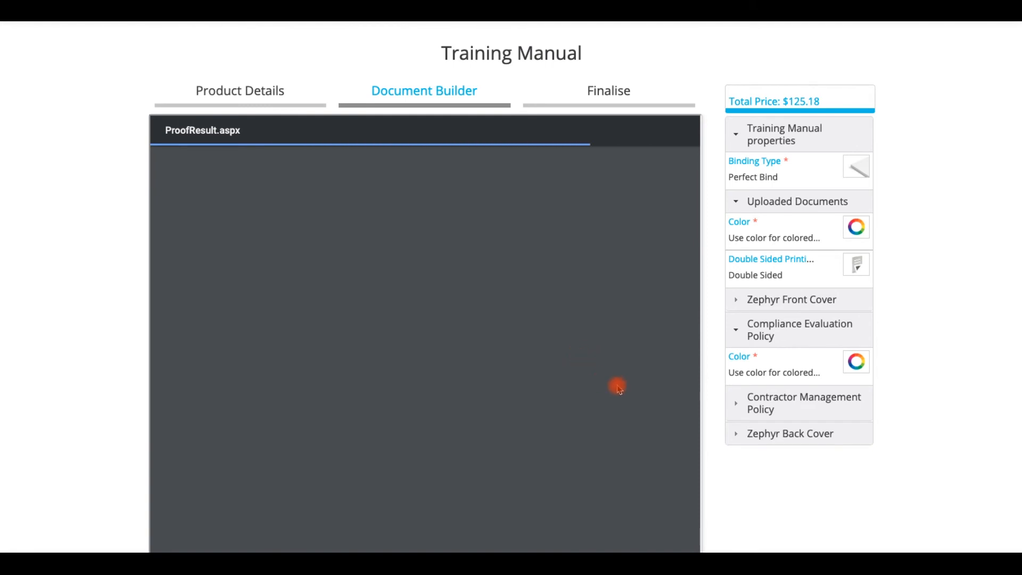
# Look through the perfect-bound spread preview, and switch to the individual page thumbnail view.
pyautogui.scroll(-10, 619, 386)
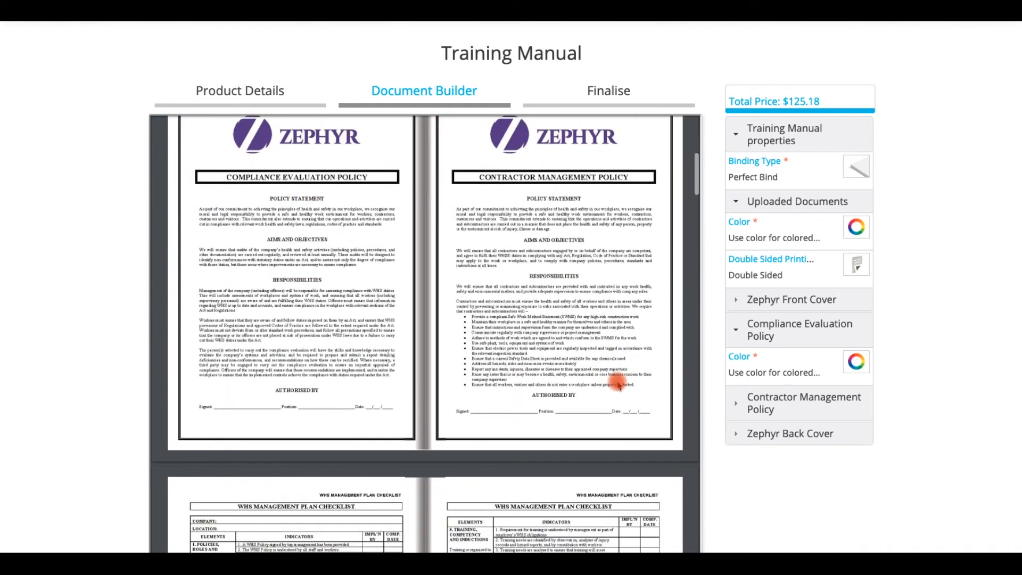
pyautogui.scroll(-1, 619, 386)
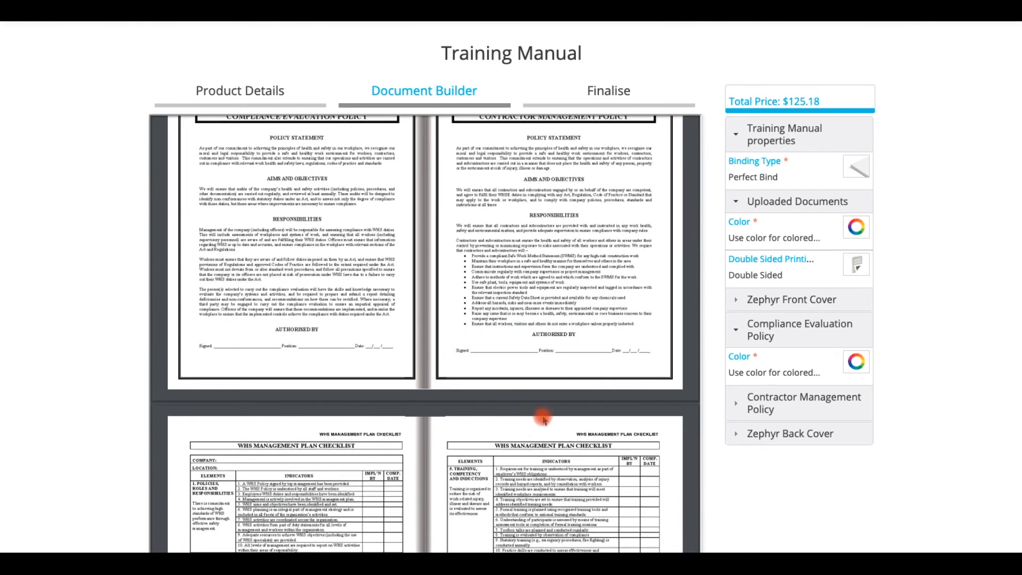
pyautogui.scroll(-15, 543, 419)
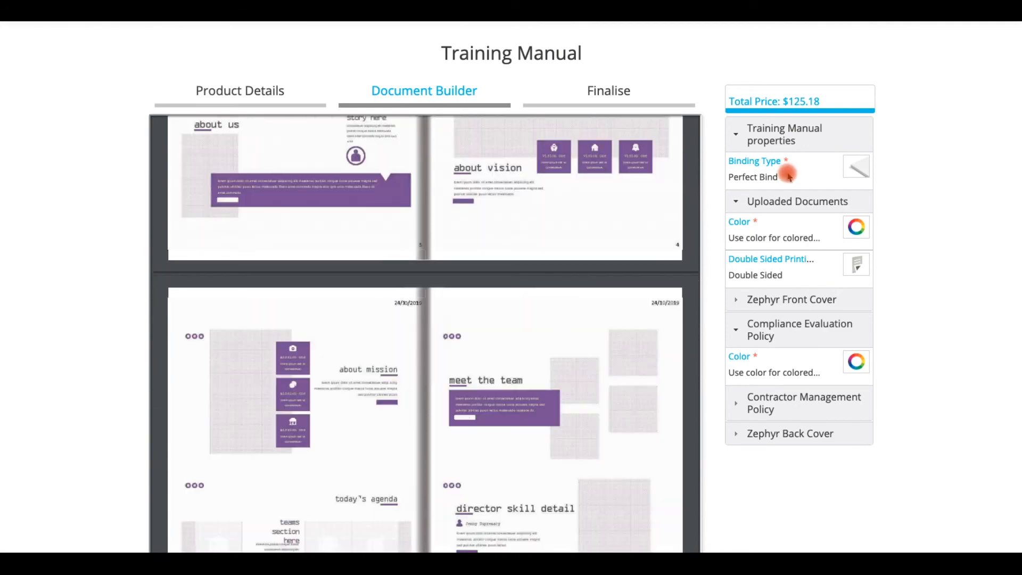
pyautogui.scroll(1, 977, 213)
pyautogui.scroll(-9, 976, 213)
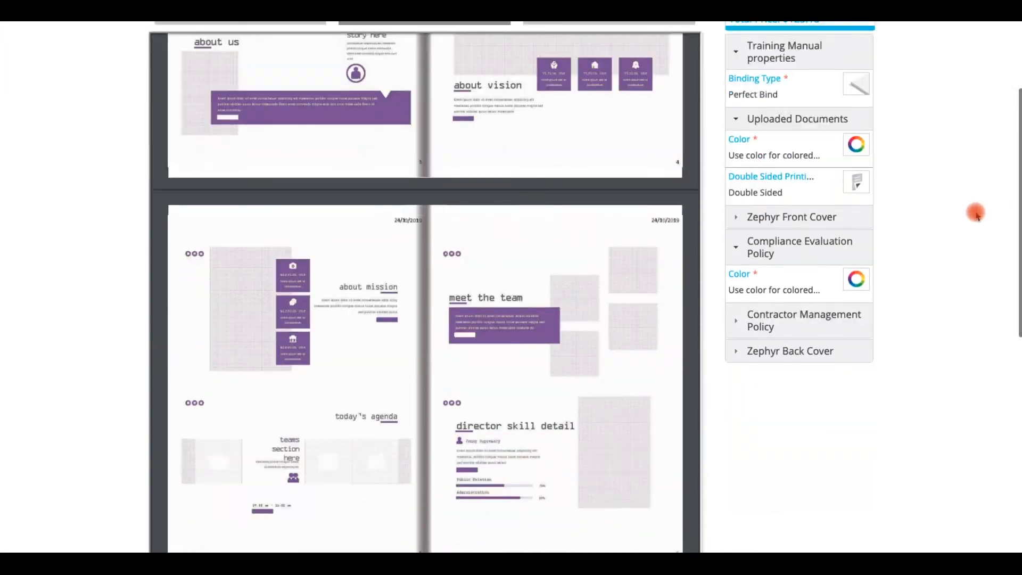
pyautogui.scroll(5, 976, 213)
pyautogui.click(191, 418)
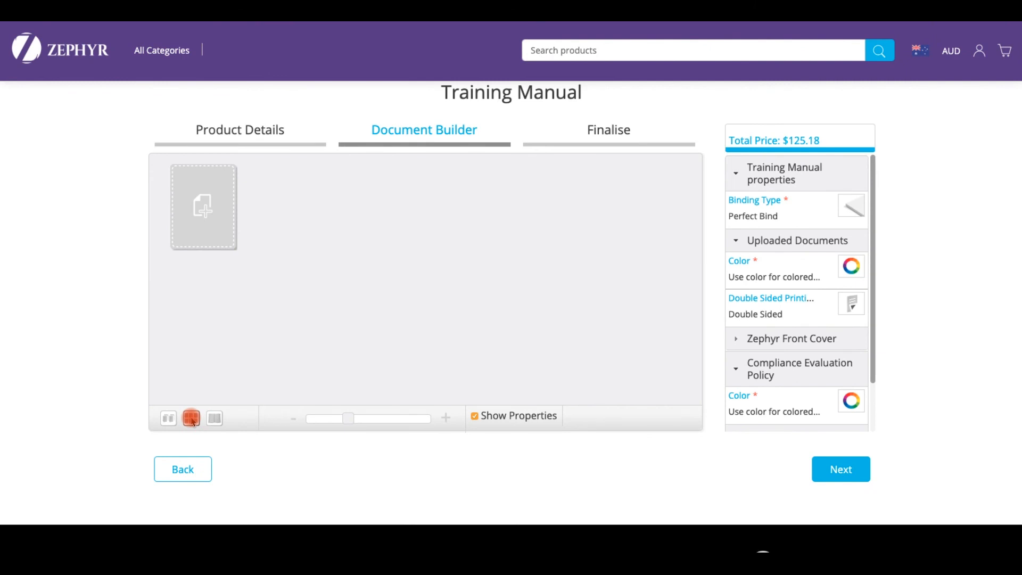